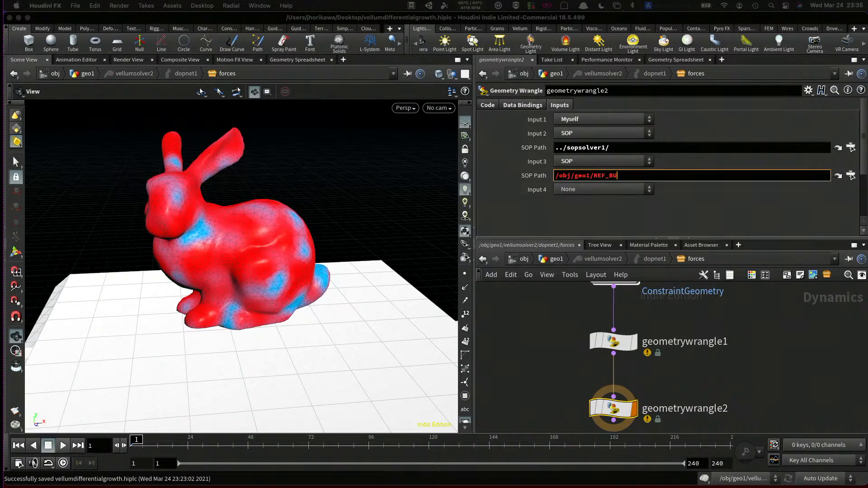
key(ctrl+Up)
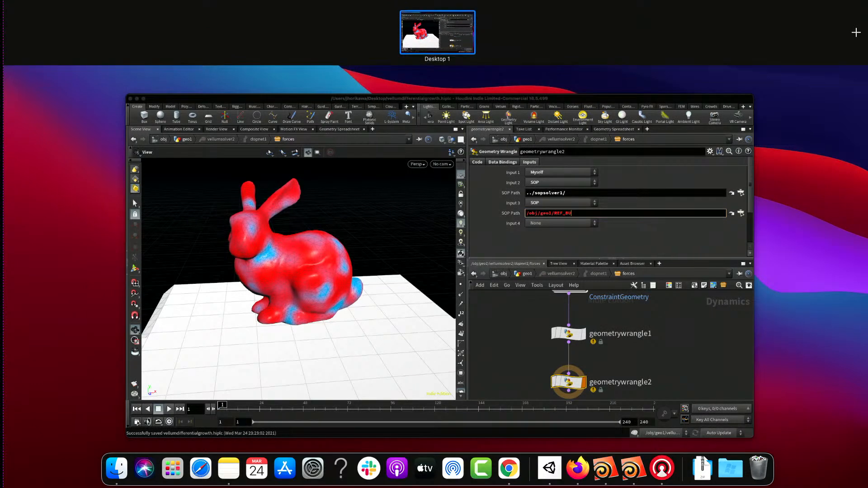
key(ctrl+Up)
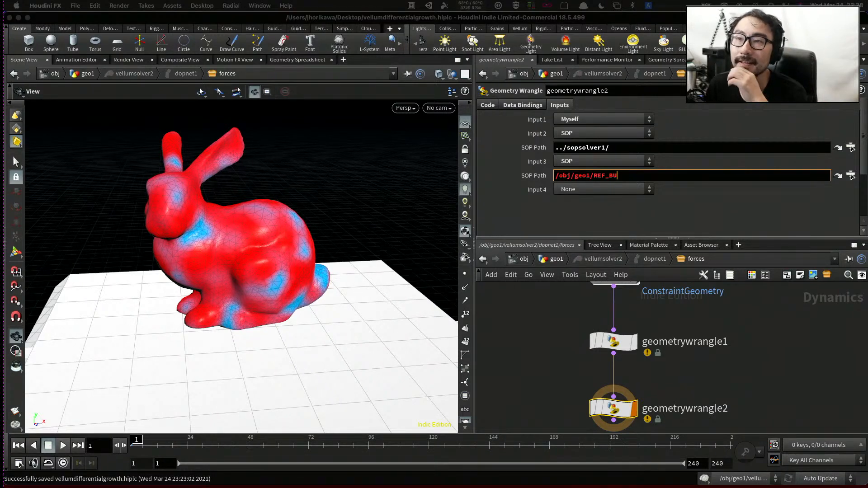
Finish editing the SOP path and save the vellumdifferentialgrowth.hiplc scene
click(531, 338)
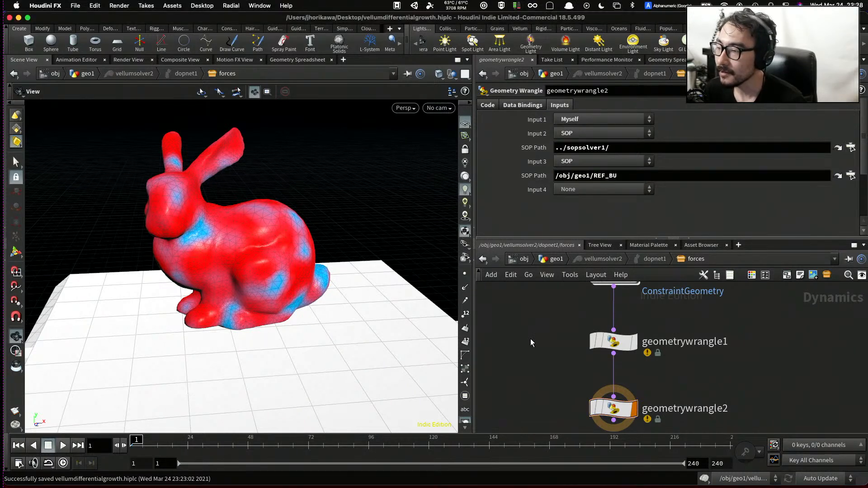
scroll(531, 338, down, 3)
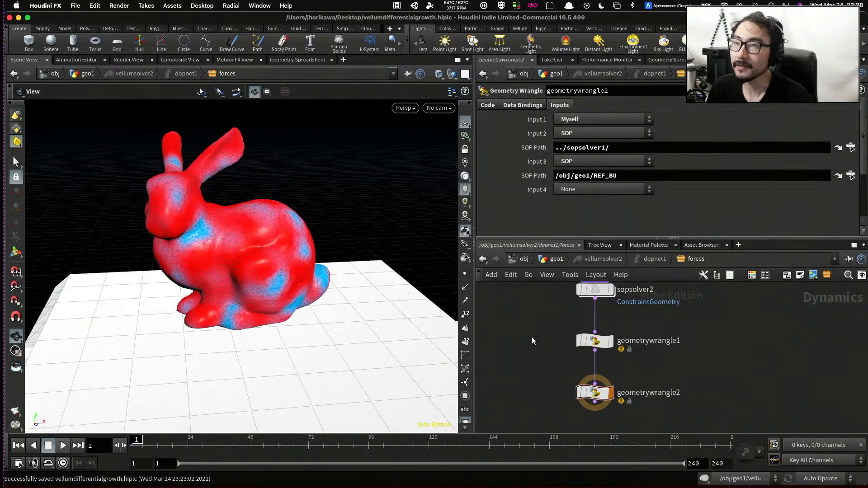
scroll(537, 341, down, 4)
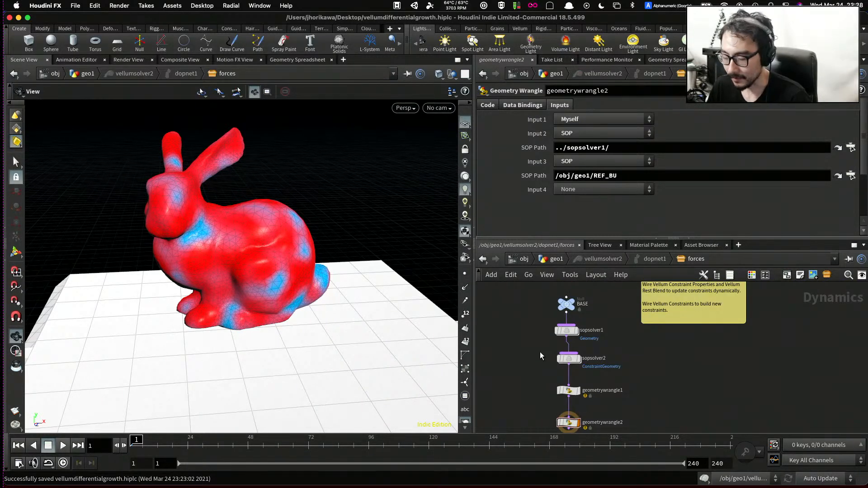
key(ctrl+s)
drag(202, 194, 244, 198)
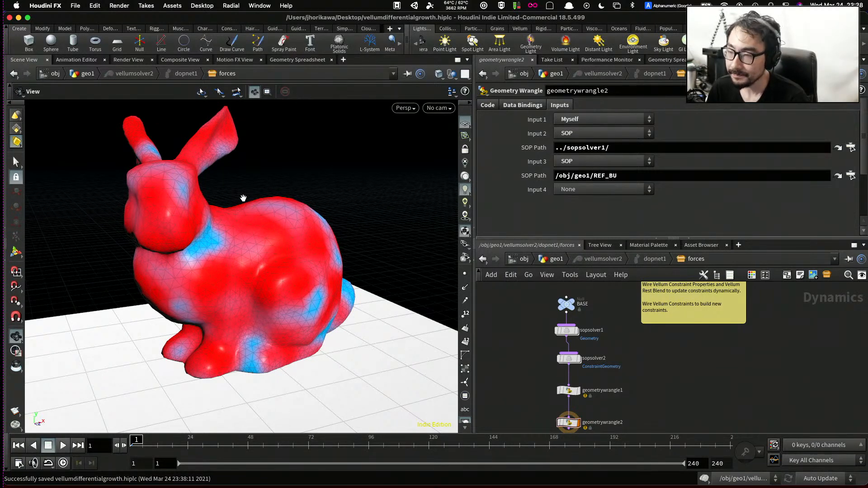
Inspect the geo1 network around REF_BUNNY and vellumcloth2, and return inside vellumsolver2 to its forces network
scroll(536, 350, down, 3)
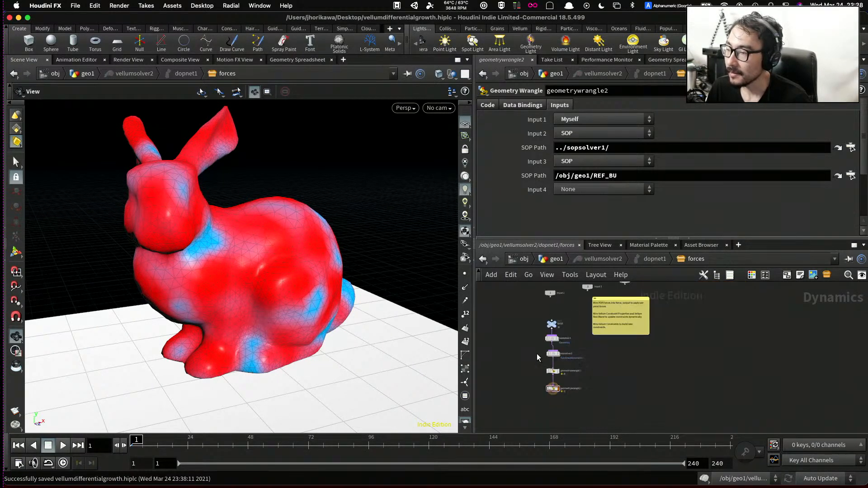
scroll(536, 349, up, 3)
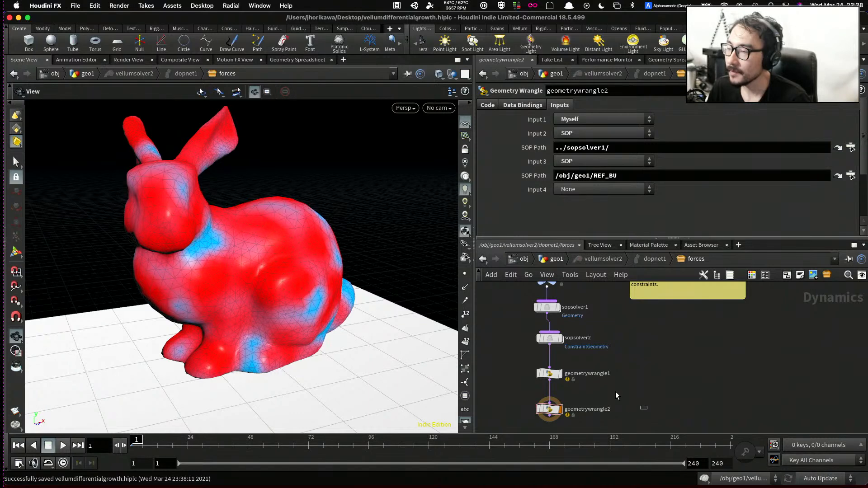
click(559, 259)
drag(602, 345, 528, 289)
scroll(606, 340, up, 3)
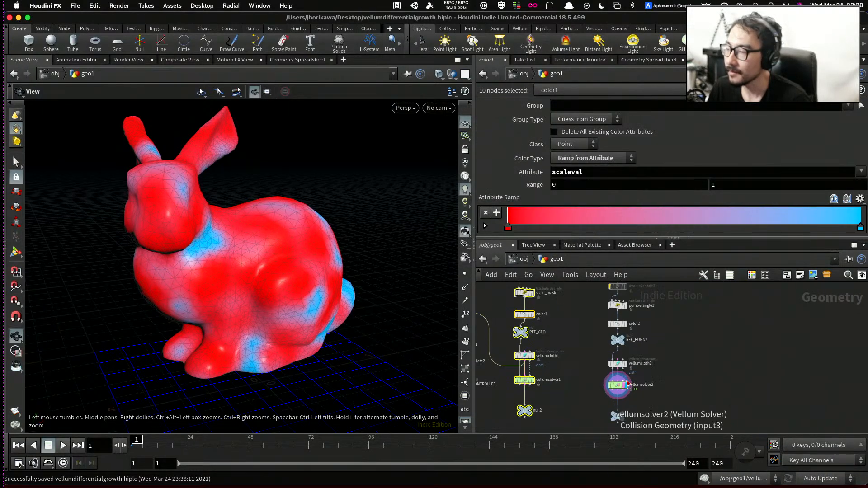
scroll(627, 384, up, 3)
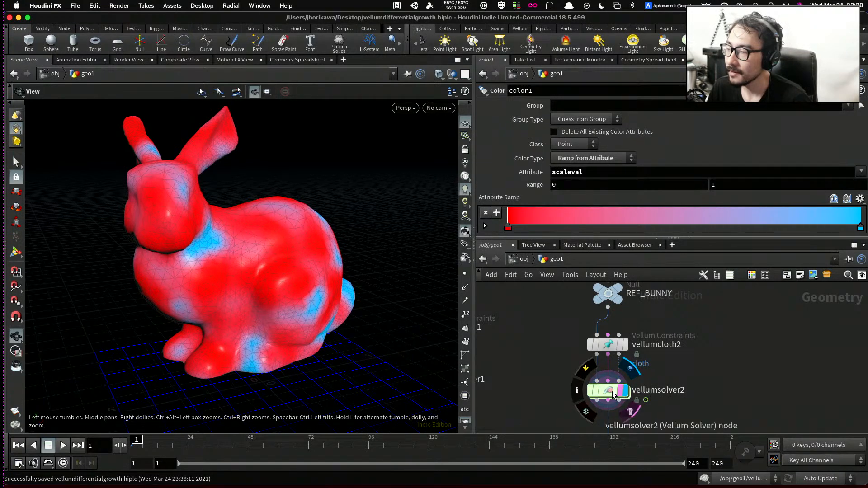
double_click(615, 395)
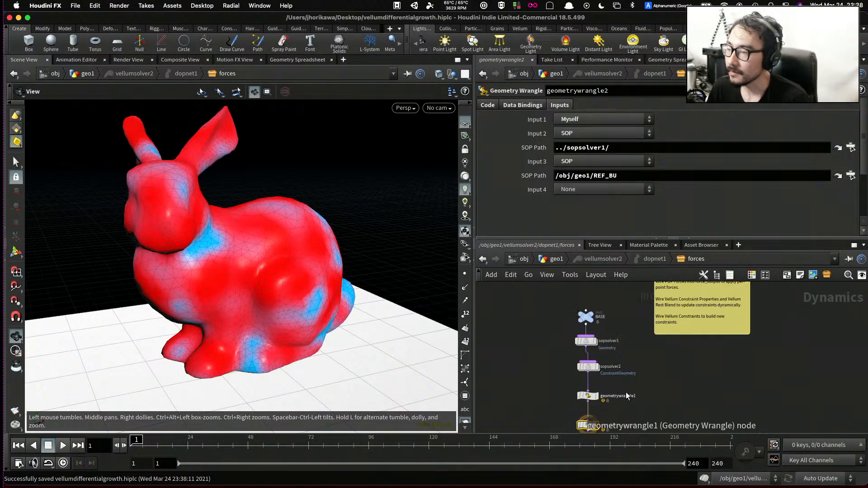
Review geometrywrangle1's VEX code for the stretch group, covering the point positions, UV sampling and reference distance lines
scroll(627, 397, up, 4)
click(602, 358)
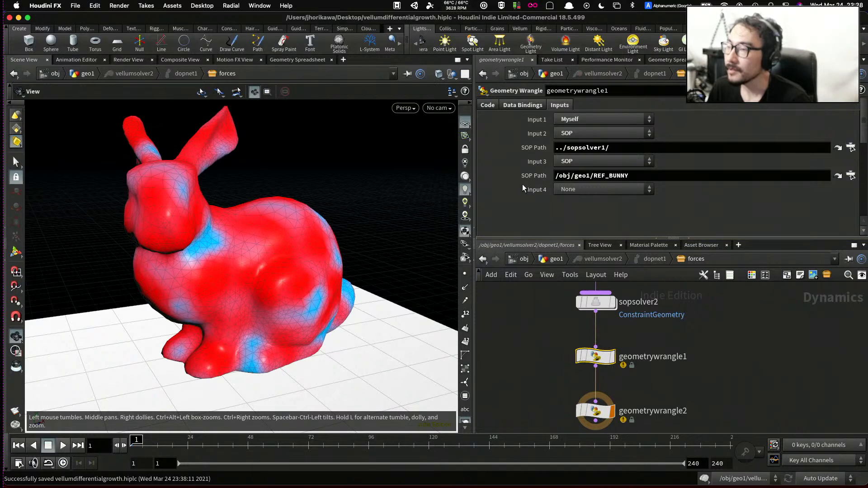
click(488, 104)
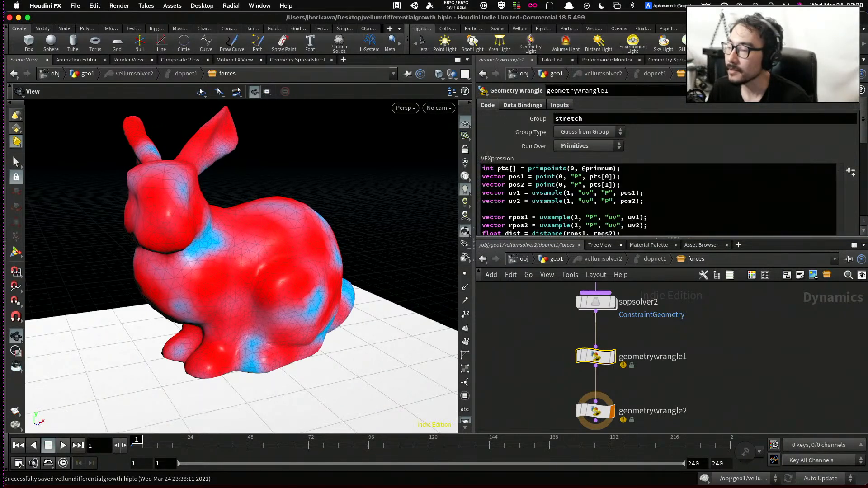
drag(572, 238, 570, 345)
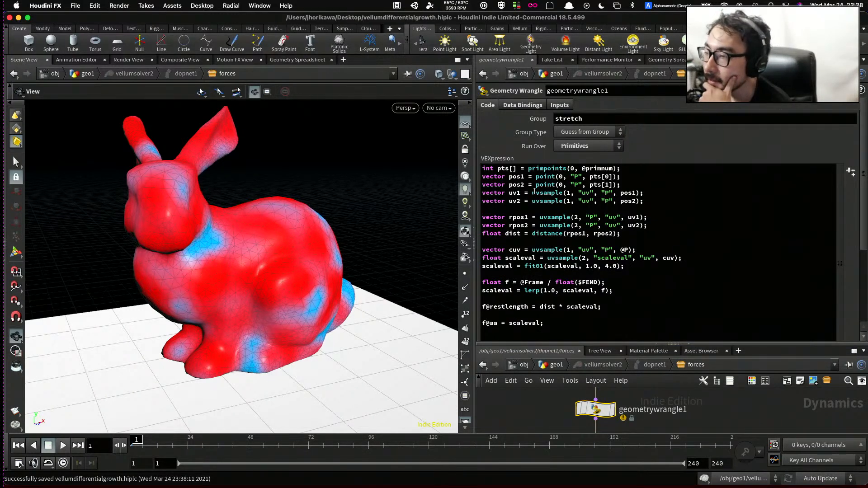
drag(540, 206, 482, 177)
click(621, 177)
drag(627, 186, 478, 188)
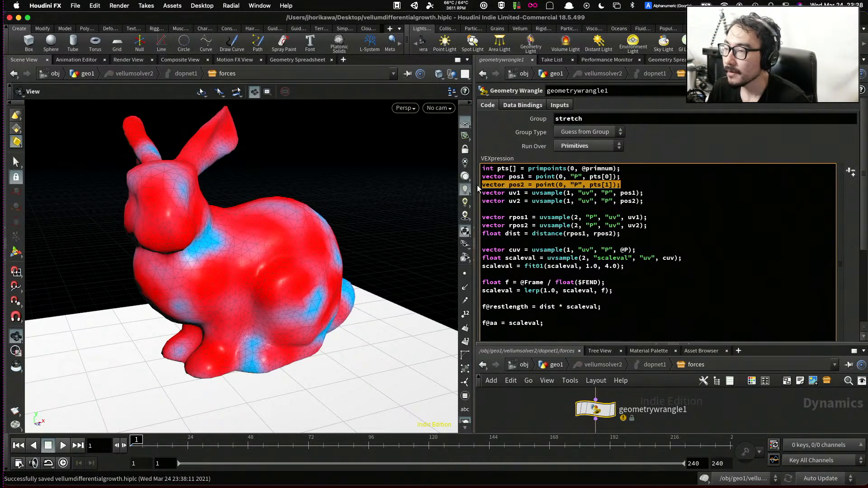
drag(644, 194, 468, 195)
drag(644, 201, 453, 183)
drag(651, 225, 461, 216)
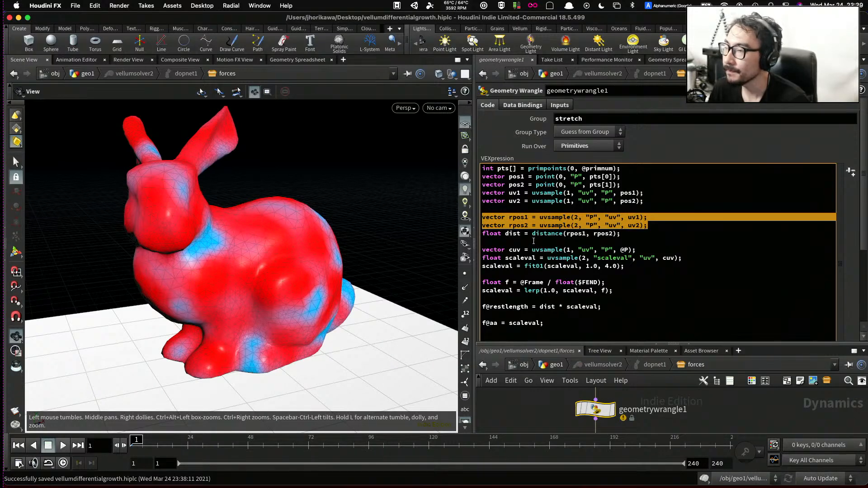
drag(635, 234, 466, 235)
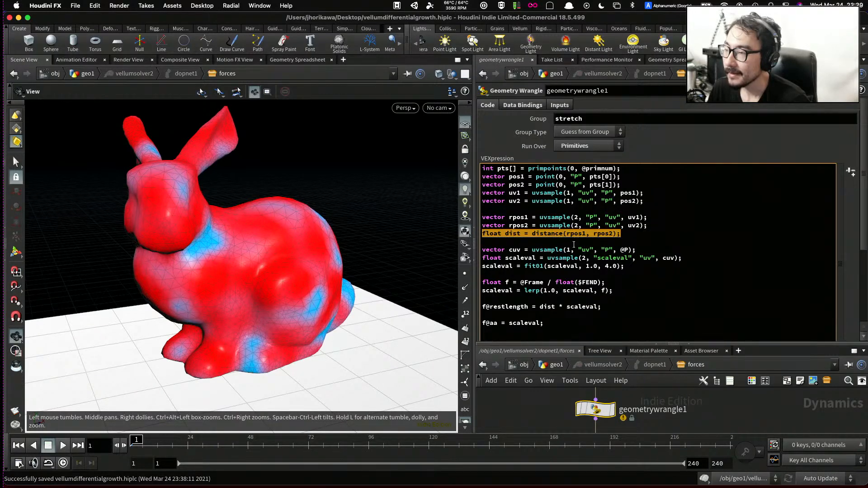
Review geometrywrangle1's remaining VEX lines covering the scaleval sampling, frame-based interpolation and restlength assignment
scroll(574, 244, down, 2)
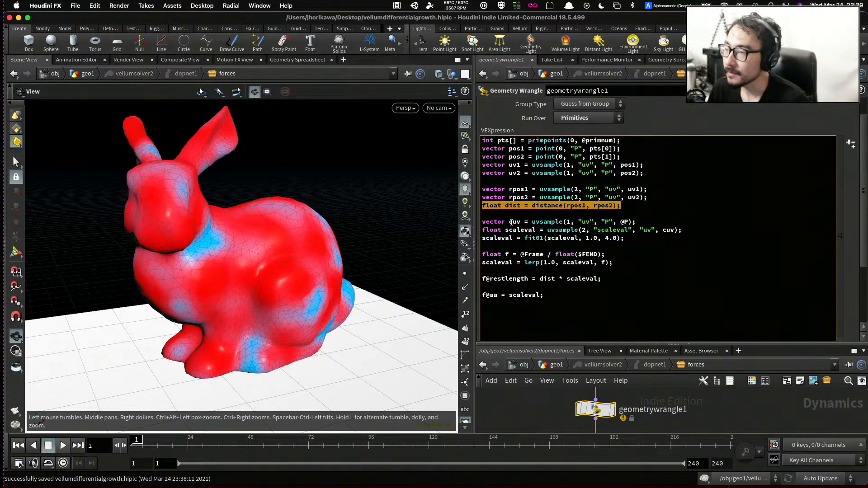
drag(637, 222, 459, 224)
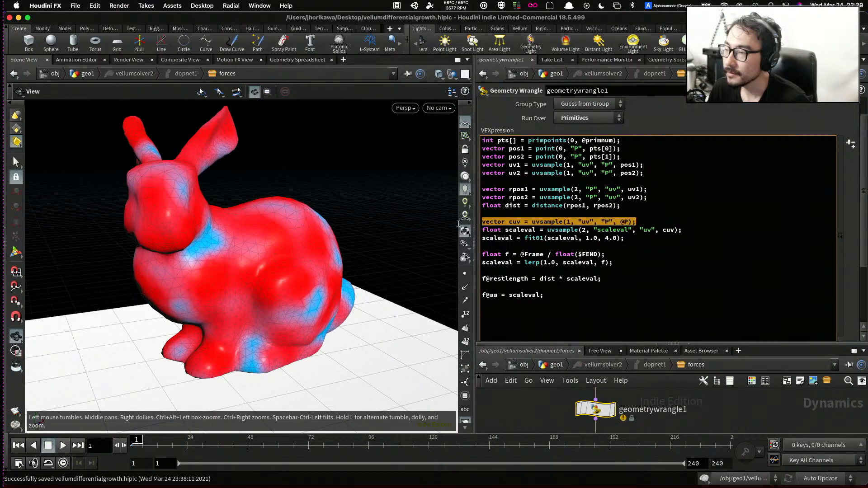
click(566, 231)
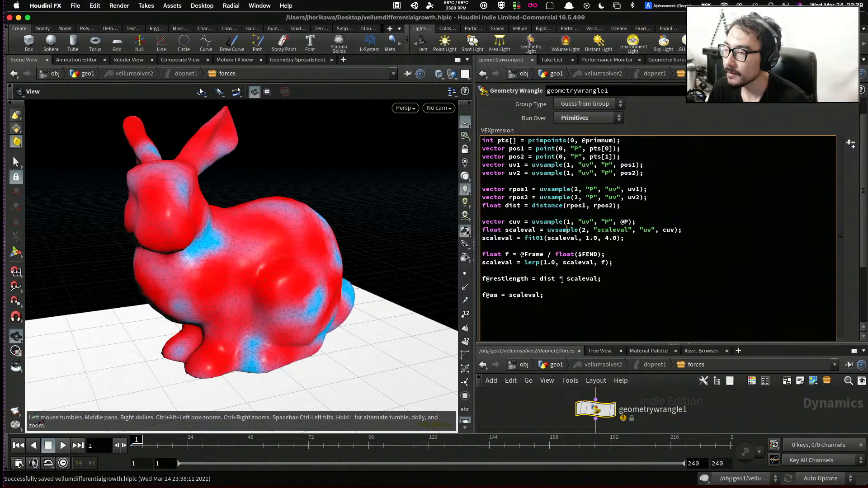
drag(544, 295, 457, 245)
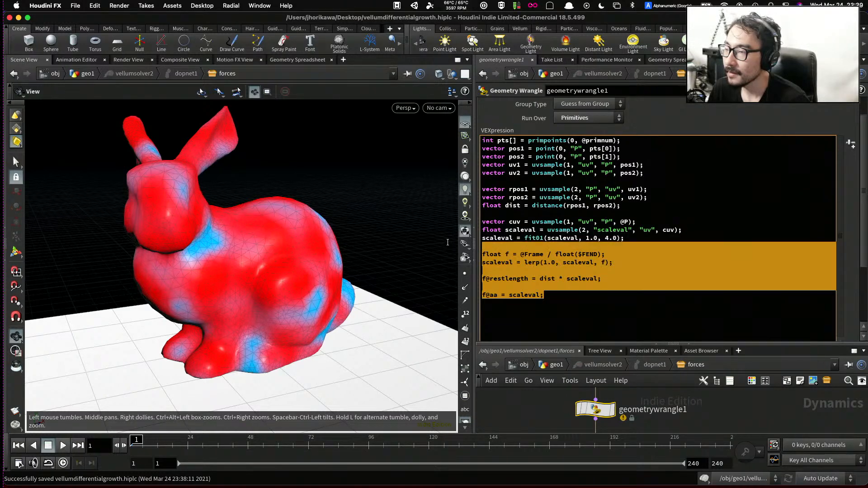
Complete the SOP path of geometrywrangle2's Input 3 as /obj/geo1/REF_BUNNY
drag(526, 342, 565, 216)
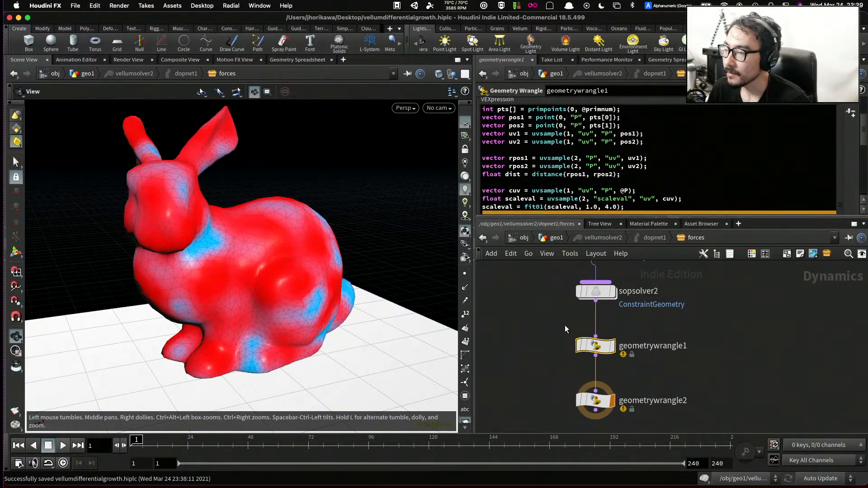
click(591, 371)
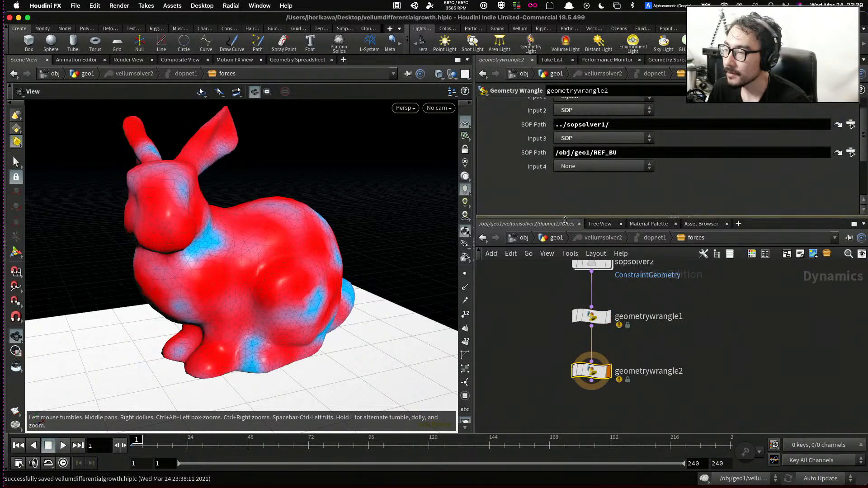
drag(561, 218, 559, 286)
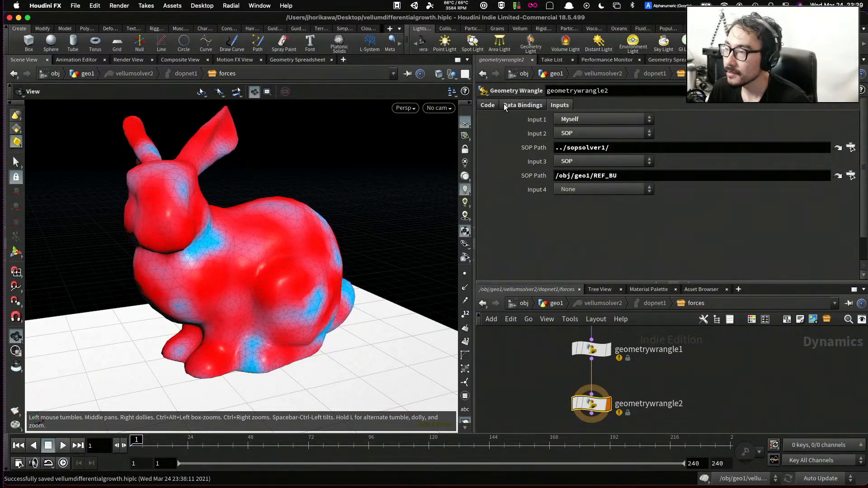
click(487, 103)
click(558, 105)
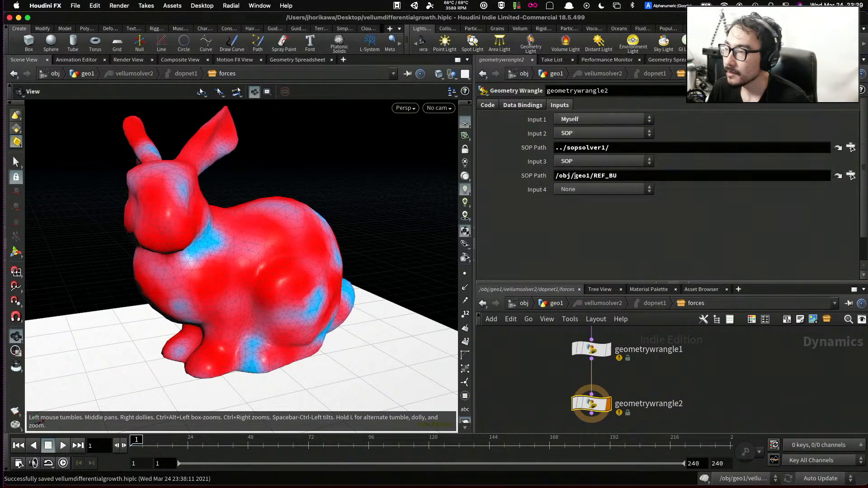
click(619, 176)
text(NNY)
key(Return)
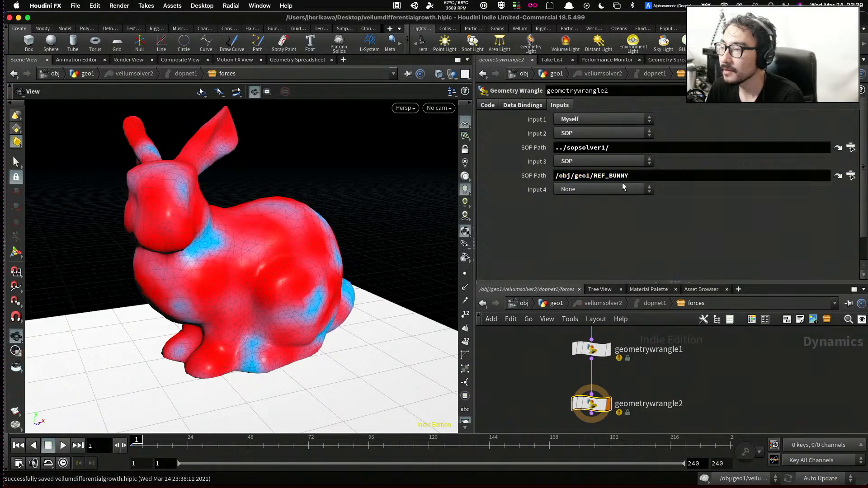
Compare the input SOP paths of geometrywrangle1 with those of geometrywrangle2
click(590, 350)
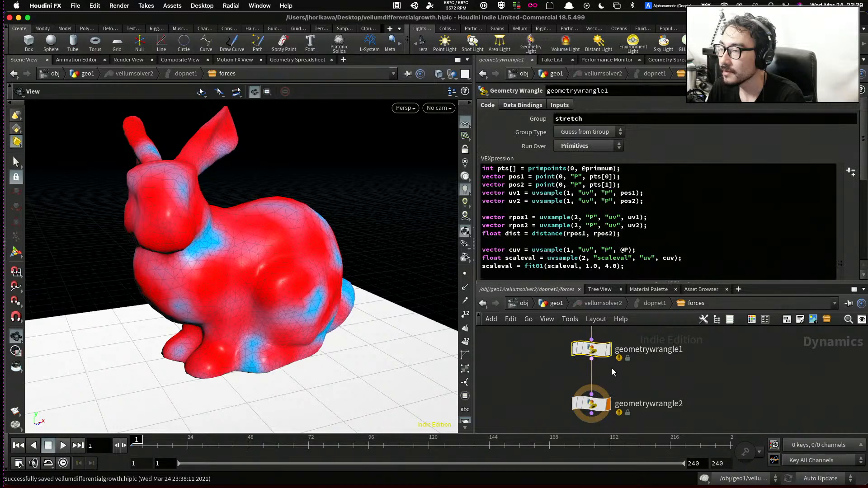
click(562, 105)
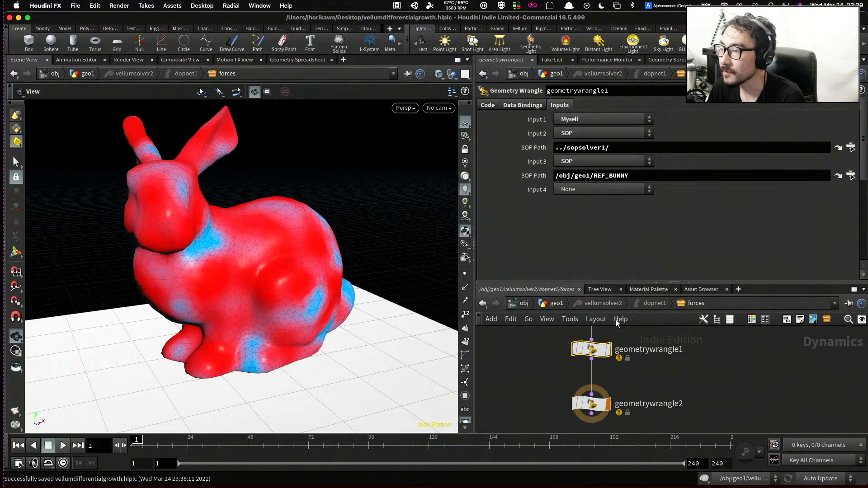
click(592, 402)
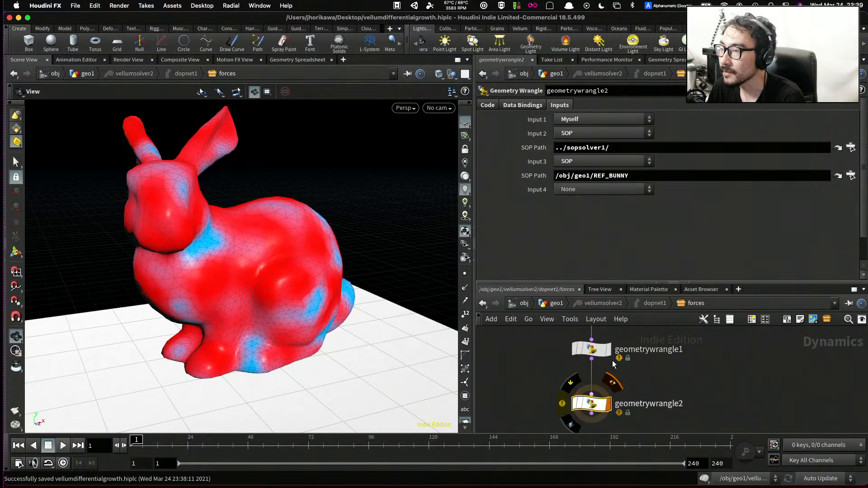
Examine geometrywrangle2's data bindings and bend stiffness VEX code, and bring back geometrywrangle1's input settings
click(530, 106)
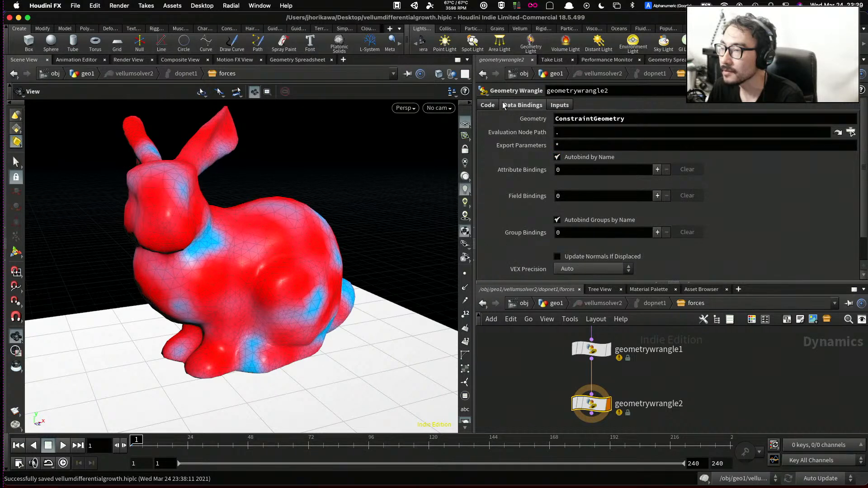
click(488, 105)
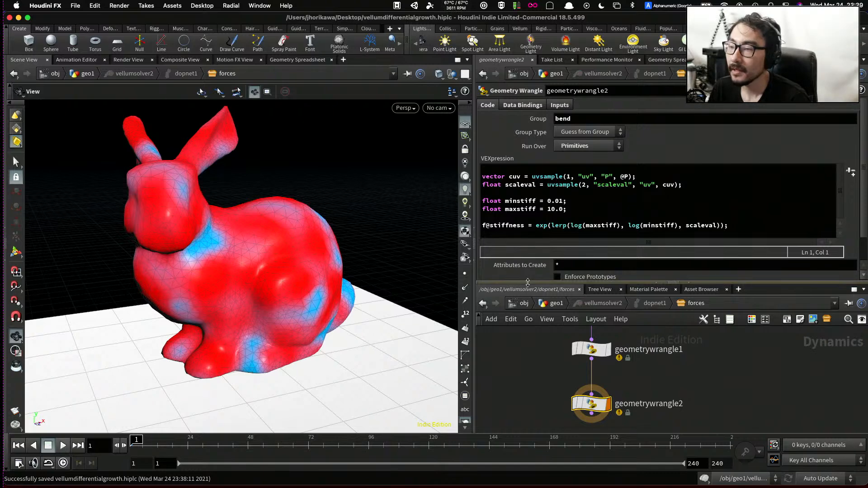
drag(527, 283, 527, 344)
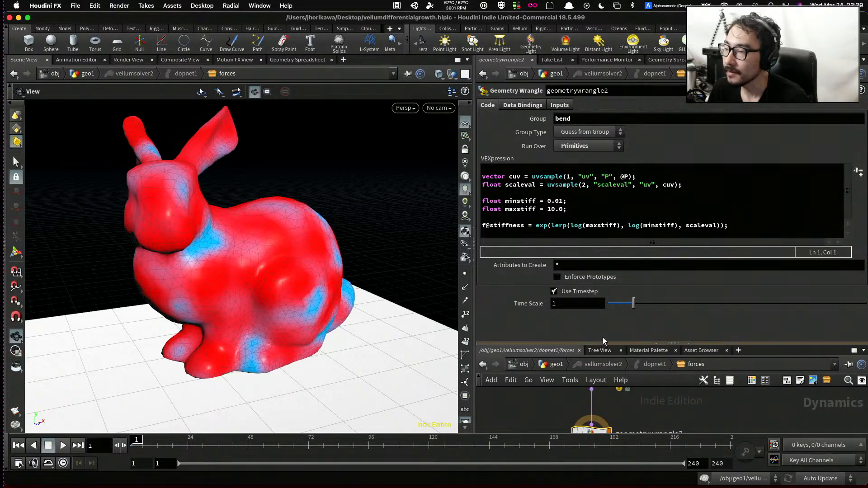
drag(604, 344, 601, 308)
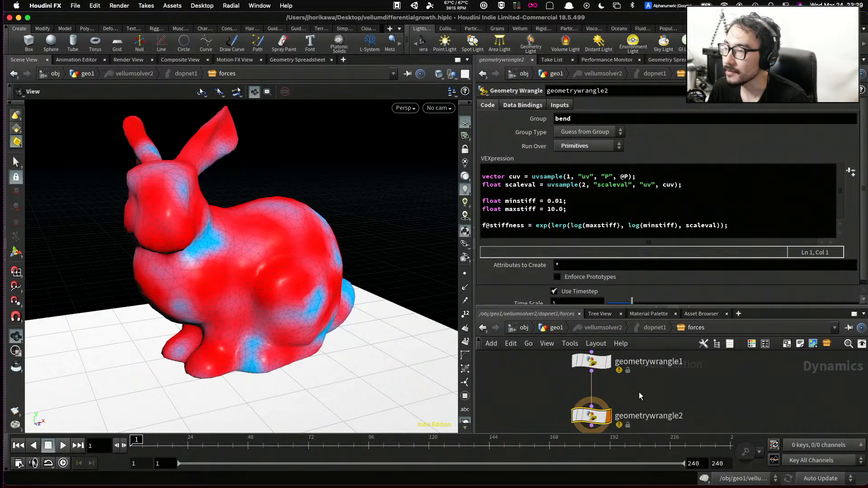
click(598, 362)
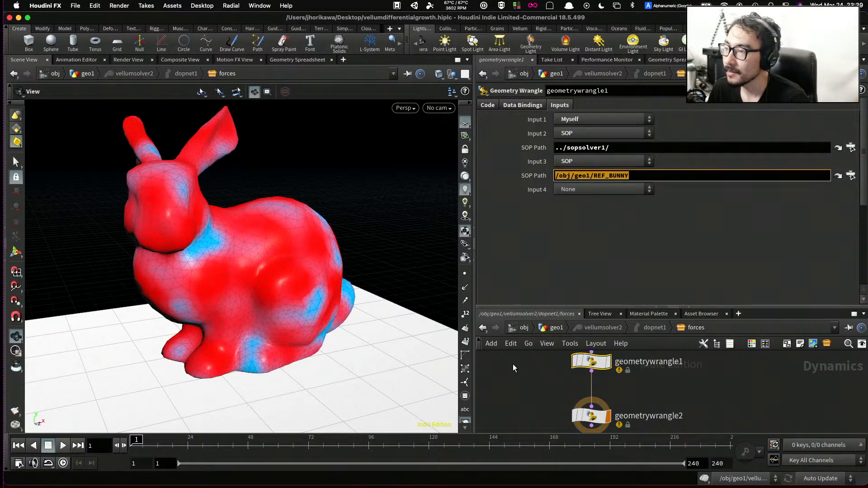
scroll(530, 382, down, 5)
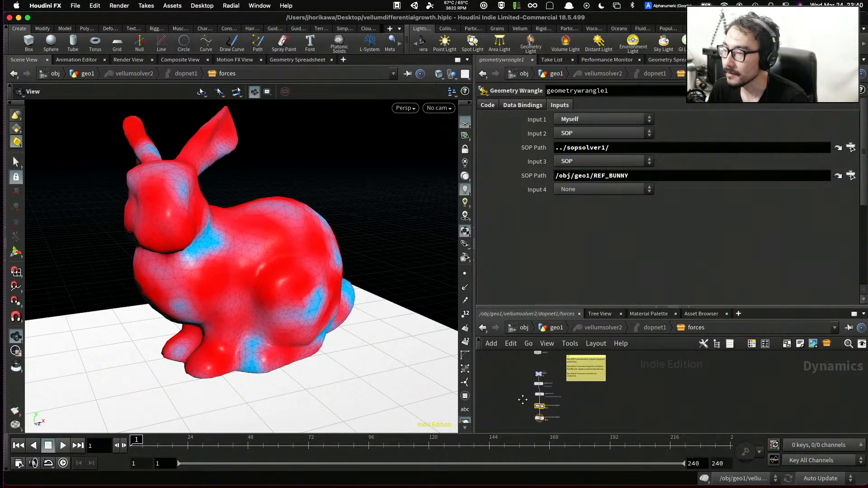
Return to the geo1 network, enlarge the network area, and select null3 and shift it slightly below vellumsolver2
click(555, 328)
drag(565, 307, 565, 241)
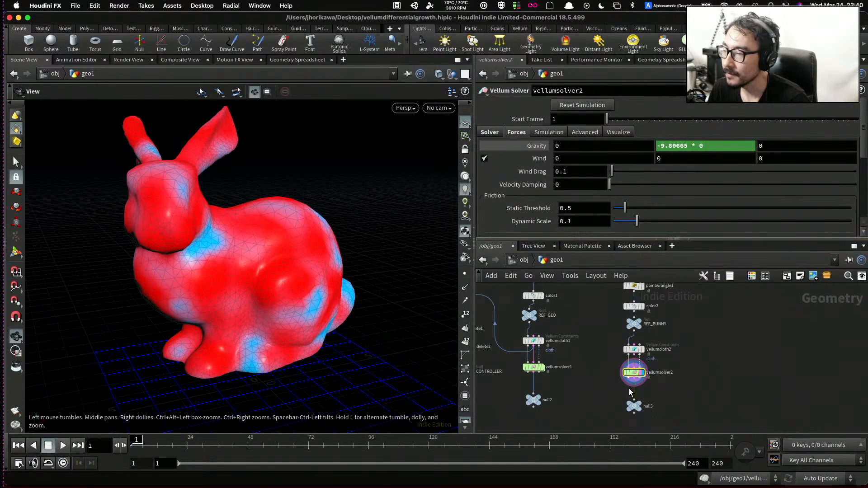
scroll(639, 398, up, 3)
click(649, 422)
middle_drag(643, 430, 626, 384)
click(626, 384)
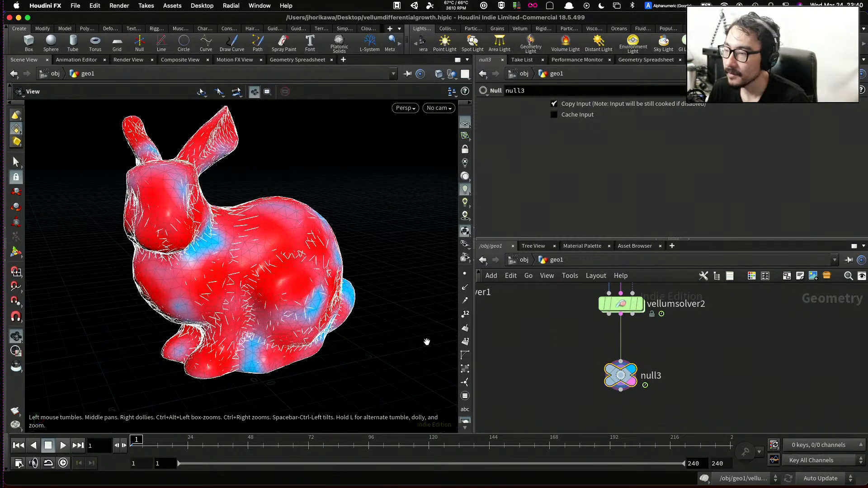
drag(626, 352, 602, 370)
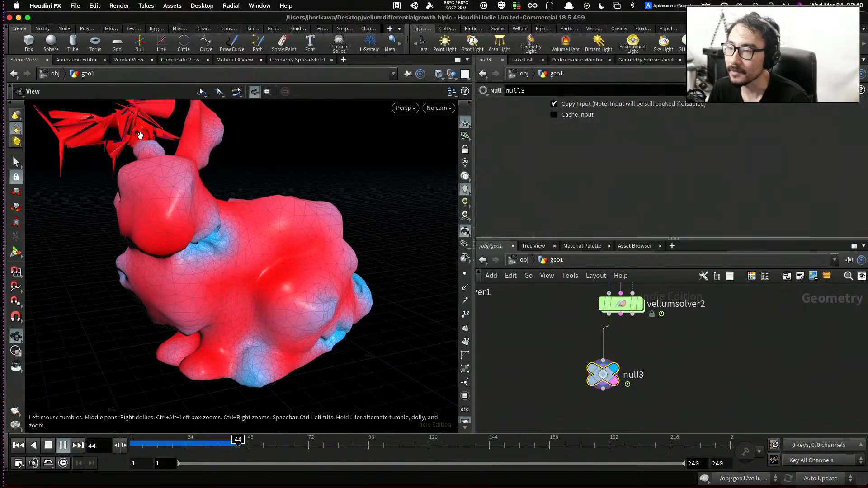
Stop the simulation playback, return to frame 1 and examine the undeformed bunny's ears up close
click(63, 446)
click(18, 445)
drag(151, 314, 413, 302)
scroll(547, 344, down, 5)
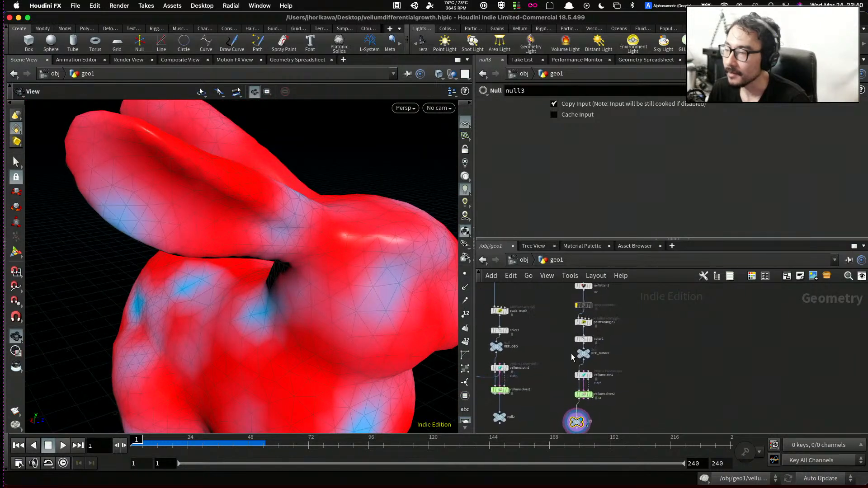
Check the VEXpression of the minmeshsize wrangle above remesh2
scroll(588, 366, up, 6)
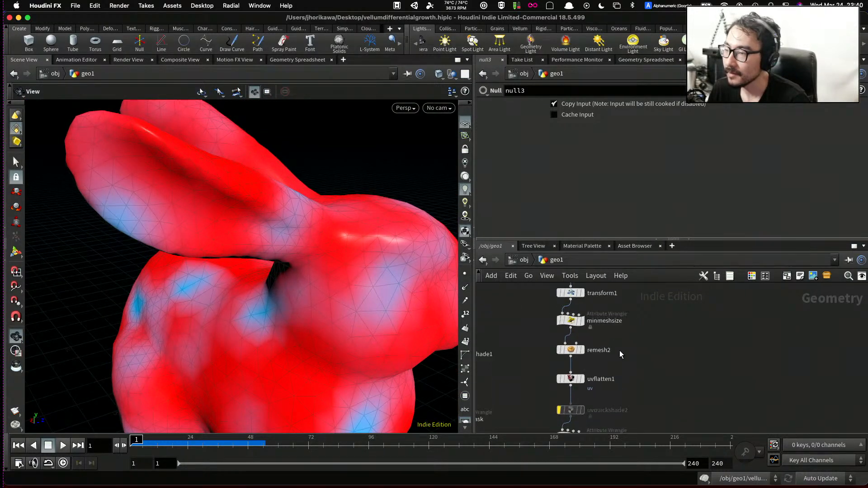
click(577, 348)
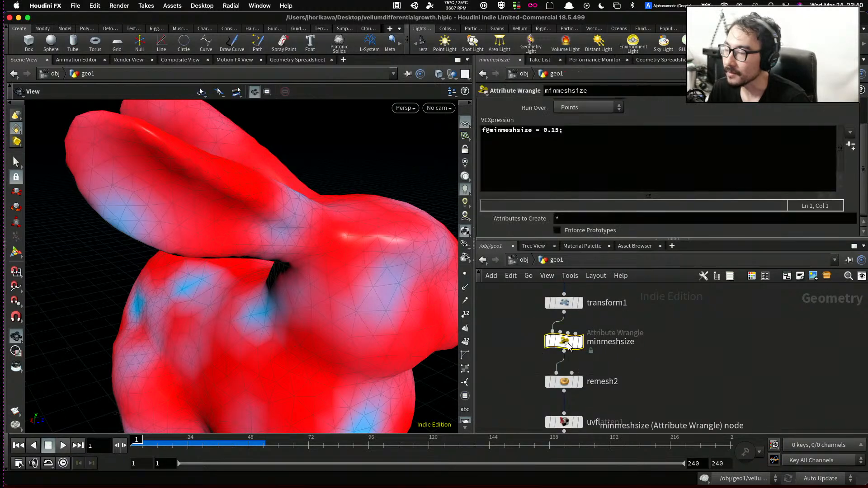
scroll(590, 332, down, 3)
scroll(583, 339, down, 3)
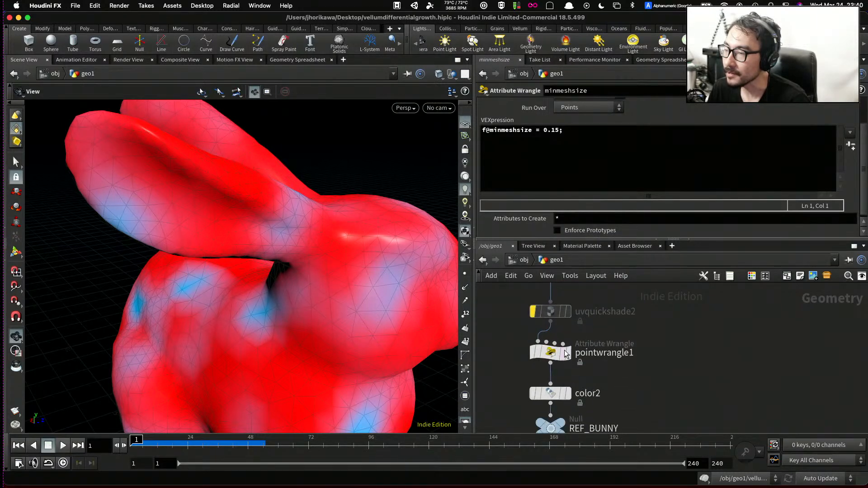
Move the middle point of pointwrangle1's ramp to position 0.415465 and check the bunny's coloring
click(553, 354)
scroll(708, 174, up, 2)
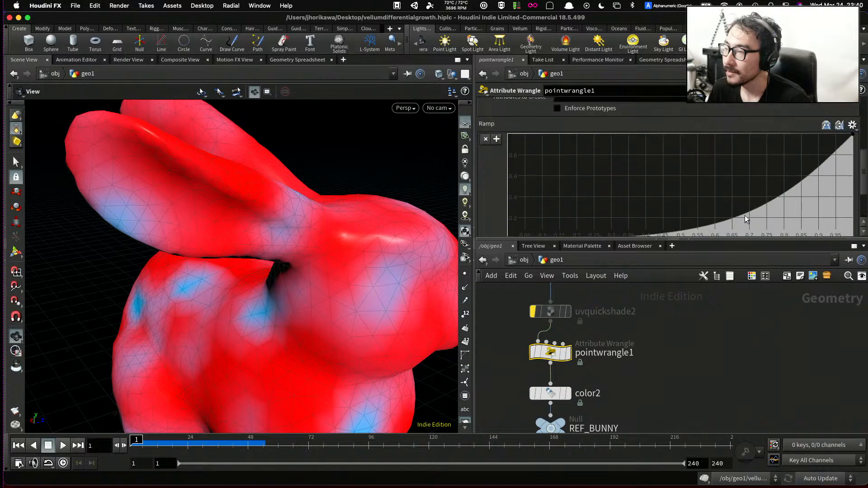
drag(746, 207, 657, 207)
scroll(358, 271, down, 5)
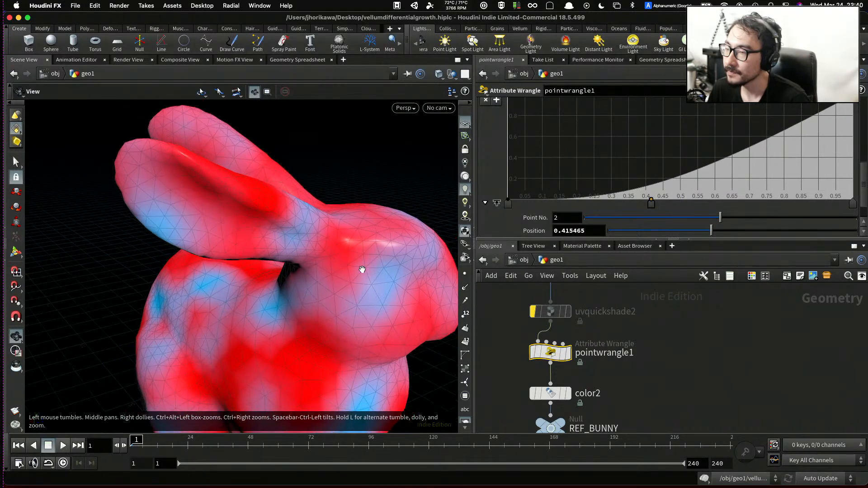
drag(353, 283, 407, 294)
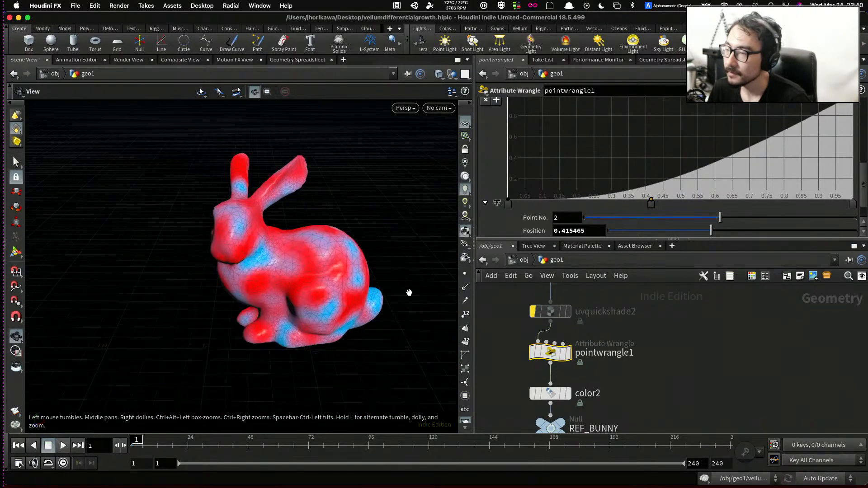
Add + chf("seed") after noise(@P) in pointwrangle1's noiseval line and create the Seed parameter
scroll(592, 207, up, 5)
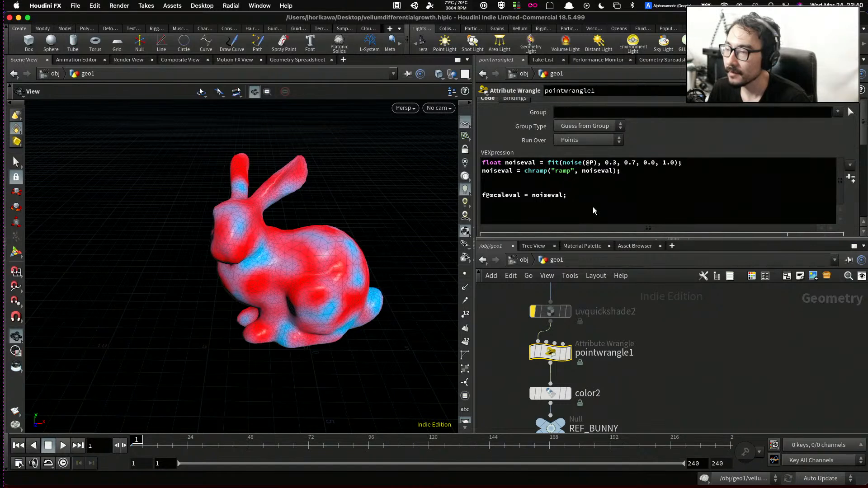
click(597, 164)
text(+ chf("see")
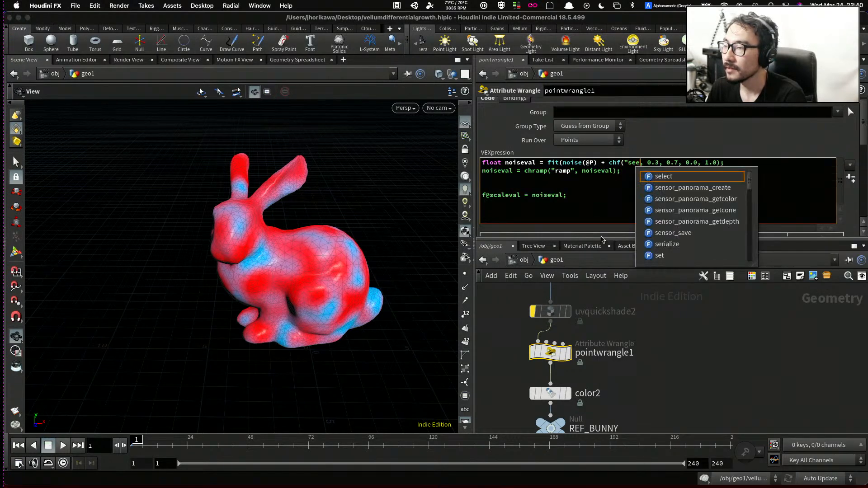
text(d)
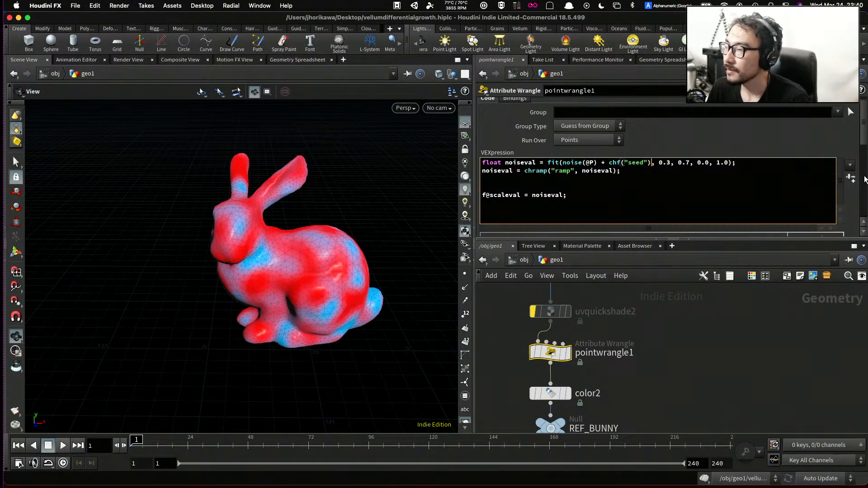
click(850, 179)
scroll(678, 204, down, 3)
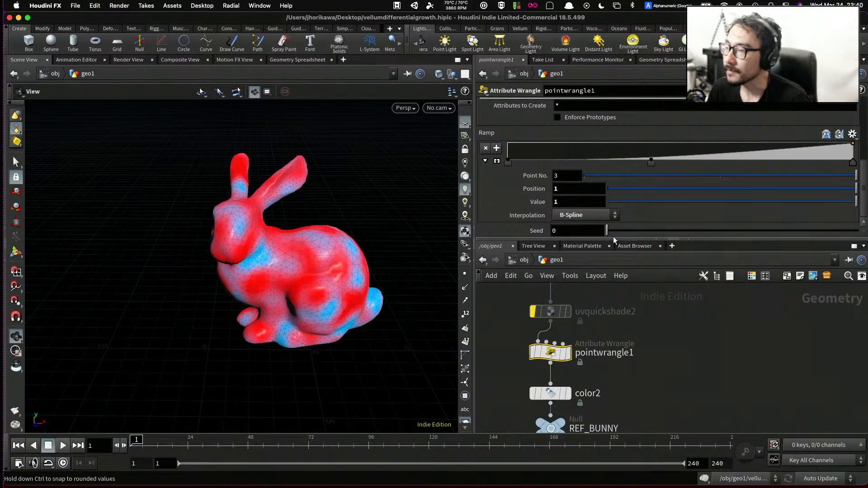
Try the Seed slider and move the chf("seed") offset inside the noise call so it is added to @P
drag(626, 235, 720, 235)
scroll(679, 172, up, 5)
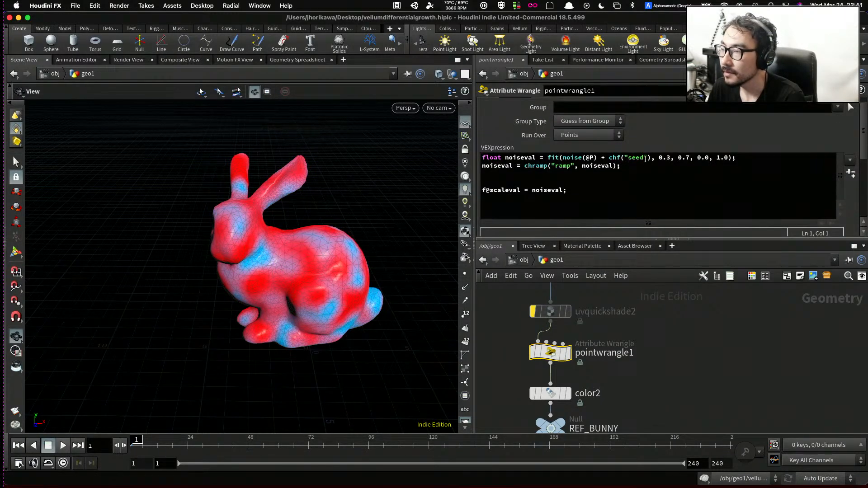
click(618, 158)
key(super+x)
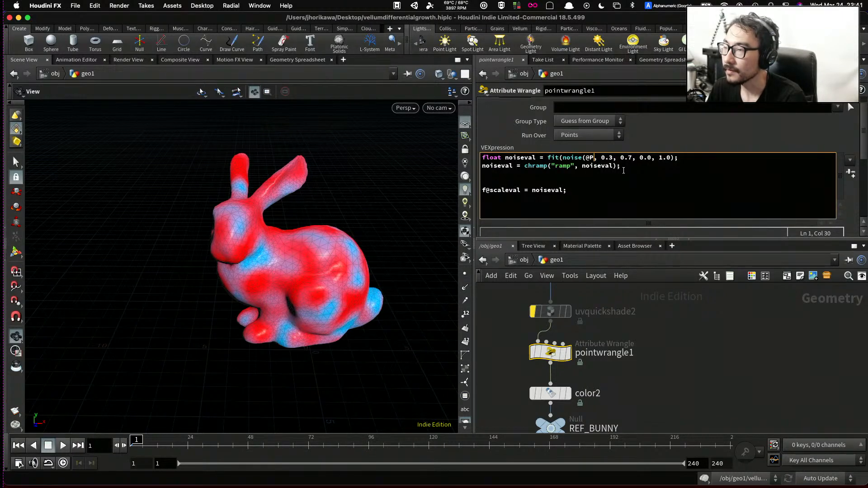
key(super+v)
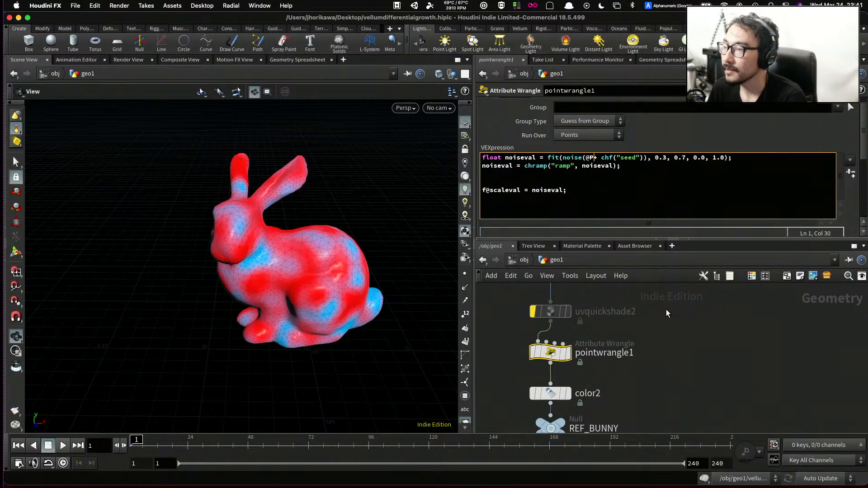
Set pointwrangle1's Seed to 1
scroll(667, 314, down, 3)
scroll(809, 206, down, 5)
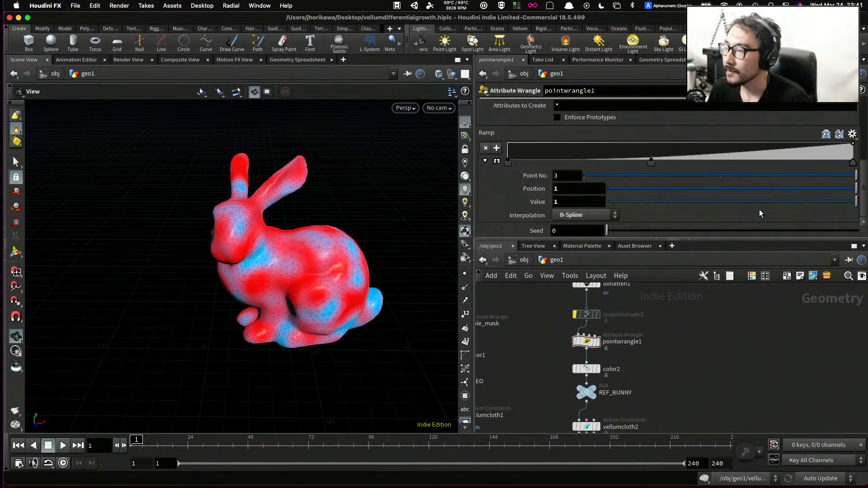
drag(632, 231, 857, 231)
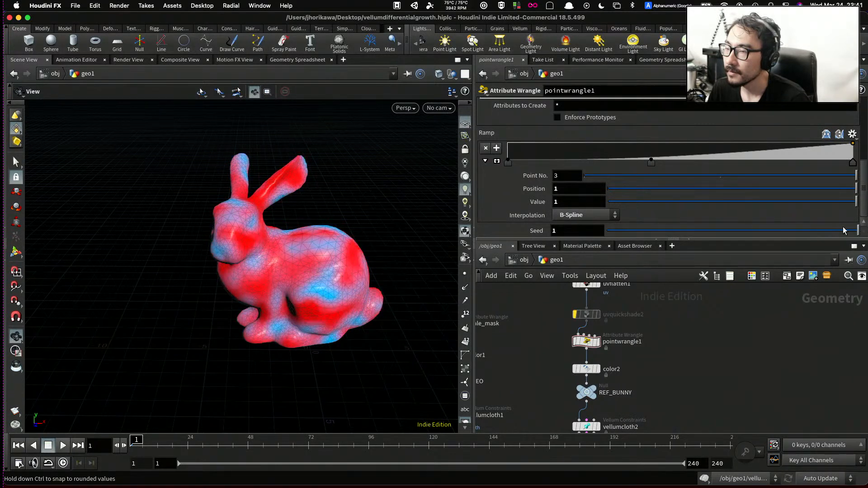
Select null3, run the simulation to frame 13, inspect the ear deformation and return to frame 1
scroll(620, 337, down, 5)
scroll(621, 337, up, 6)
click(536, 381)
click(62, 445)
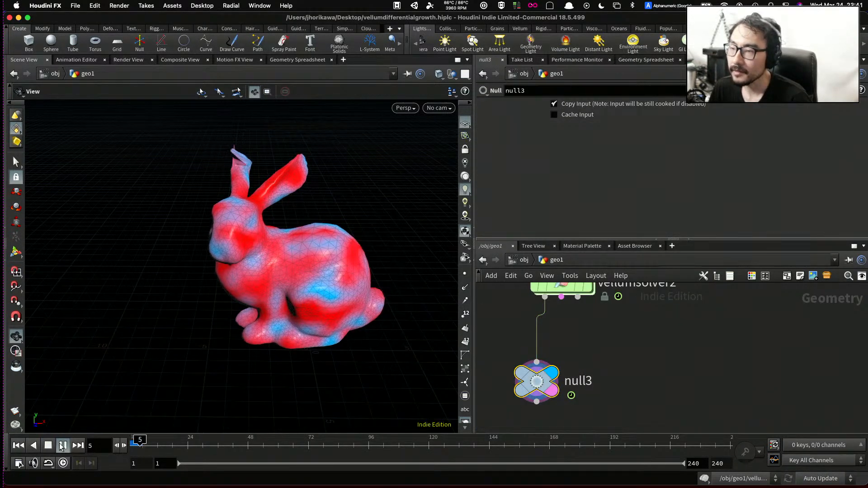
click(62, 446)
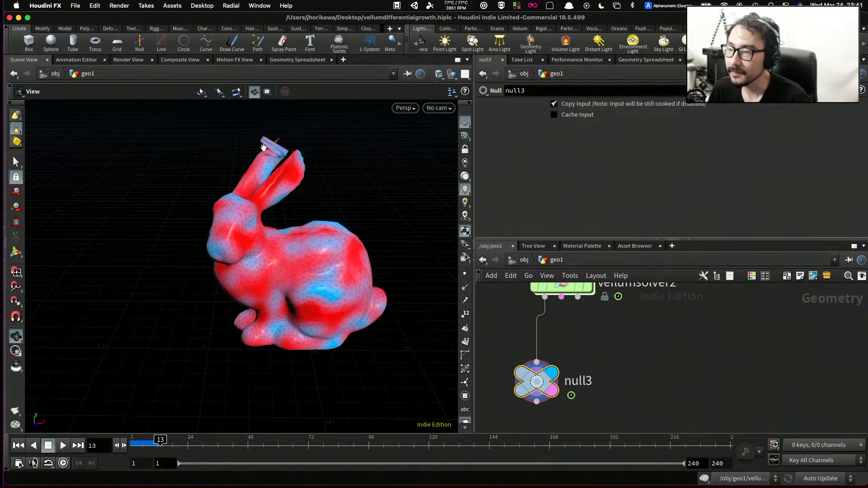
scroll(270, 147, up, 10)
drag(306, 174, 334, 287)
drag(154, 439, 127, 444)
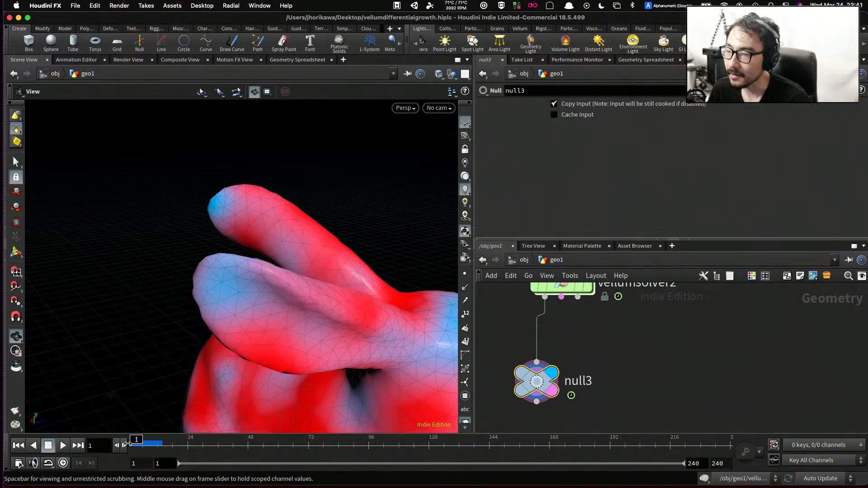
Review uvflatten1's output group and packing area settings and examine the bunny's ears and head from several angles
scroll(614, 352, down, 5)
scroll(608, 345, up, 3)
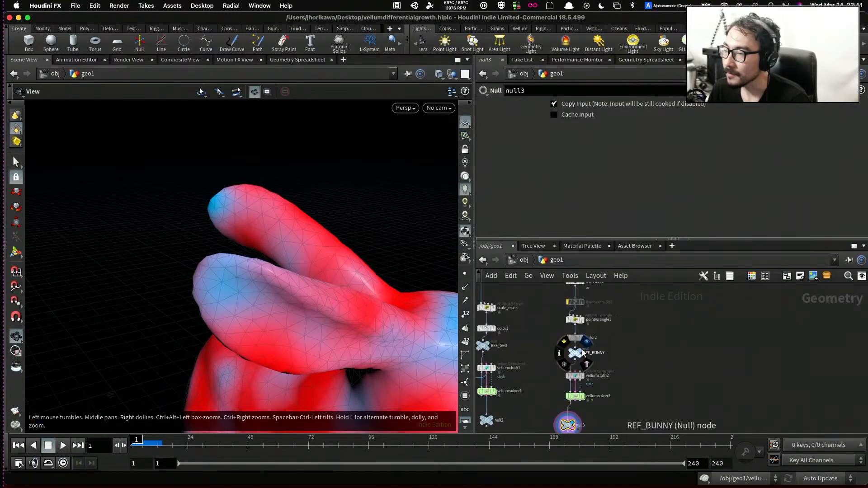
scroll(608, 344, up, 3)
drag(352, 300, 362, 319)
scroll(602, 361, up, 3)
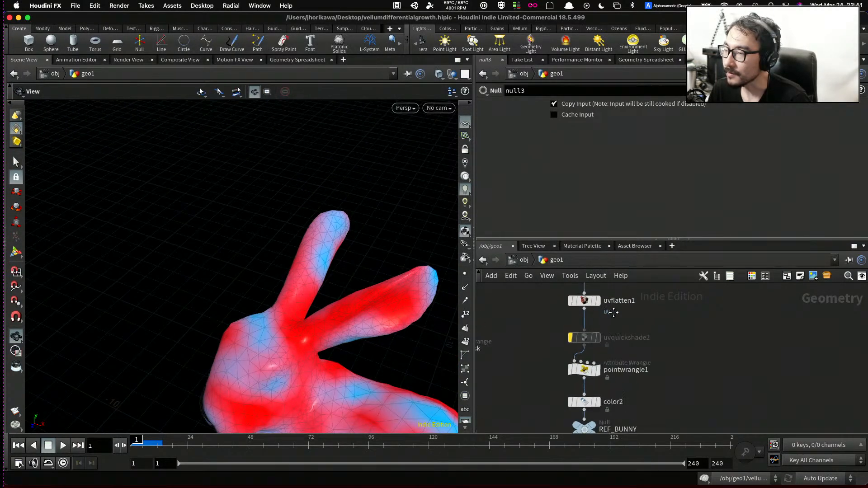
click(584, 302)
scroll(575, 214, down, 2)
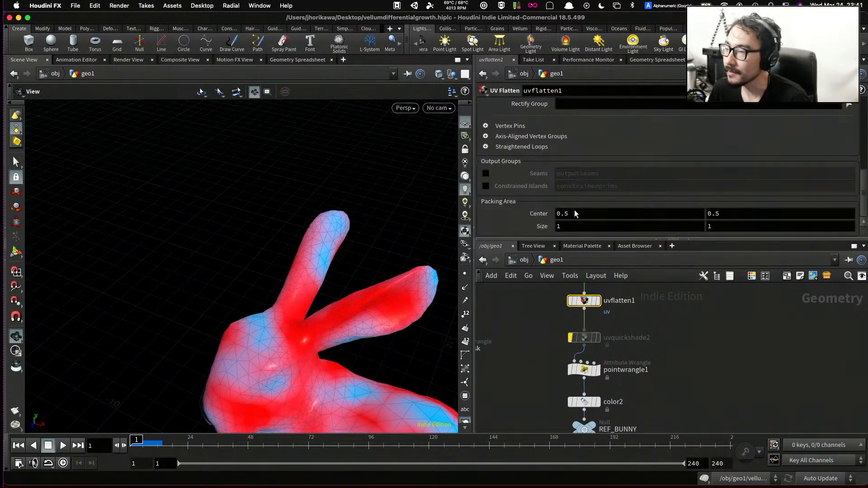
drag(294, 280, 355, 287)
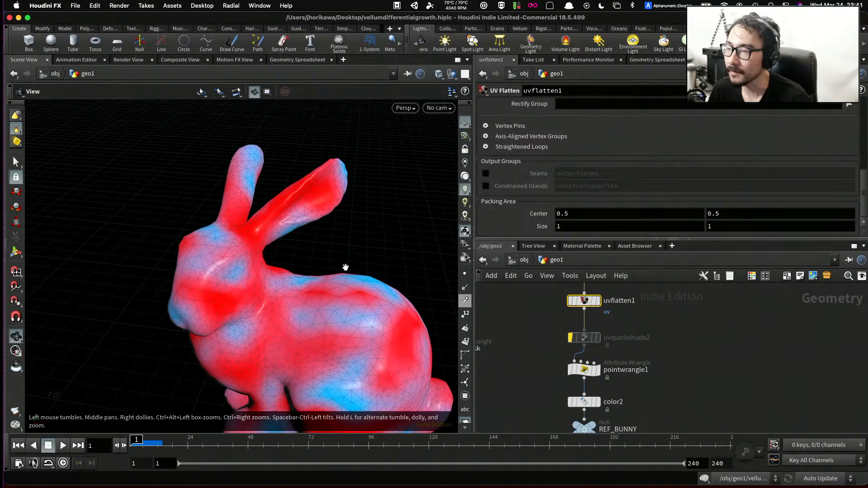
scroll(266, 163, up, 15)
drag(347, 161, 429, 259)
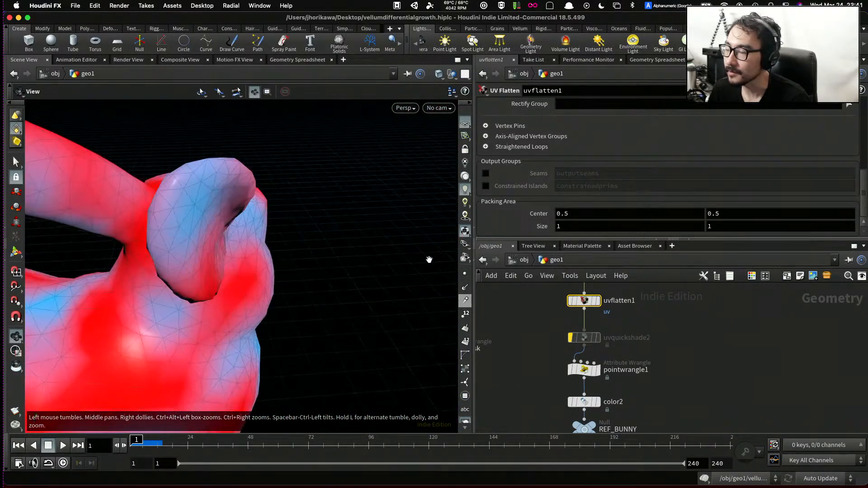
Display uvflatten1's output and list its point attributes in the Geometry Spreadsheet
scroll(615, 346, down, 2)
scroll(592, 346, up, 2)
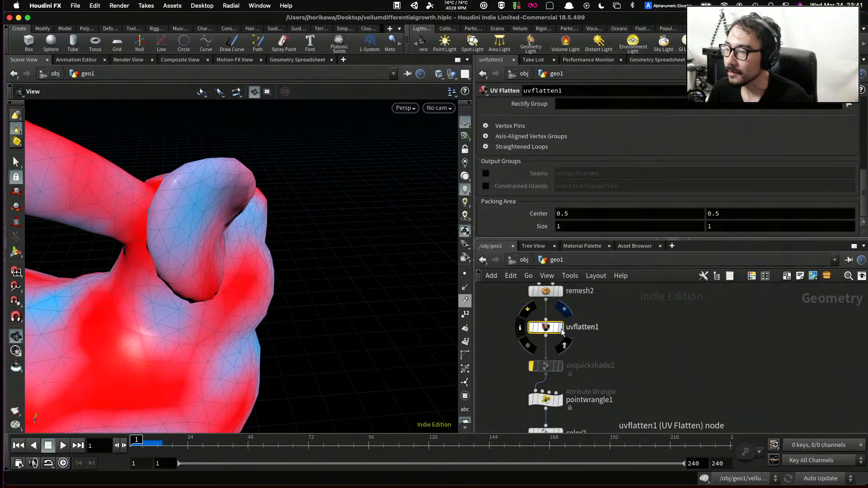
click(562, 332)
click(647, 61)
scroll(602, 332, down, 2)
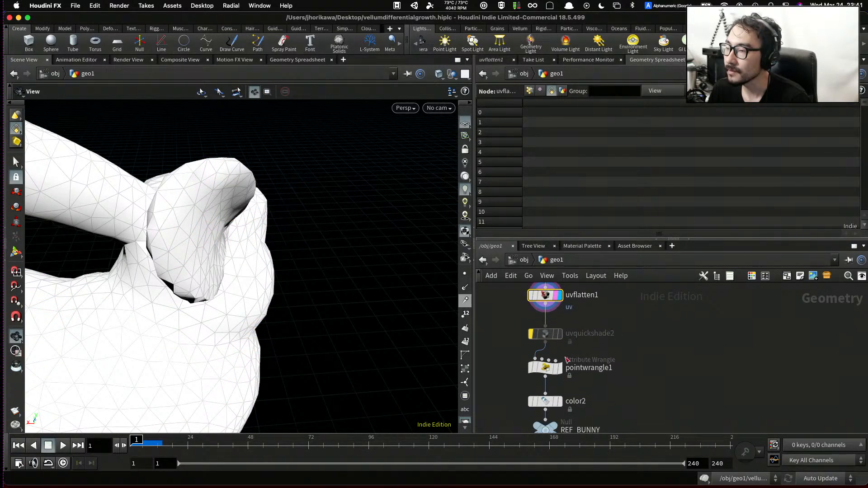
click(530, 91)
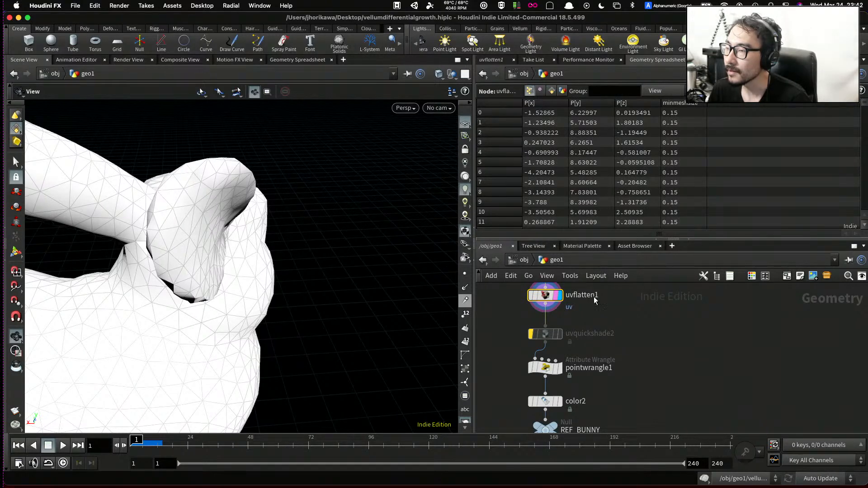
Examine uvflatten1's vertex UV values in the Geometry Spreadsheet
scroll(603, 335, up, 3)
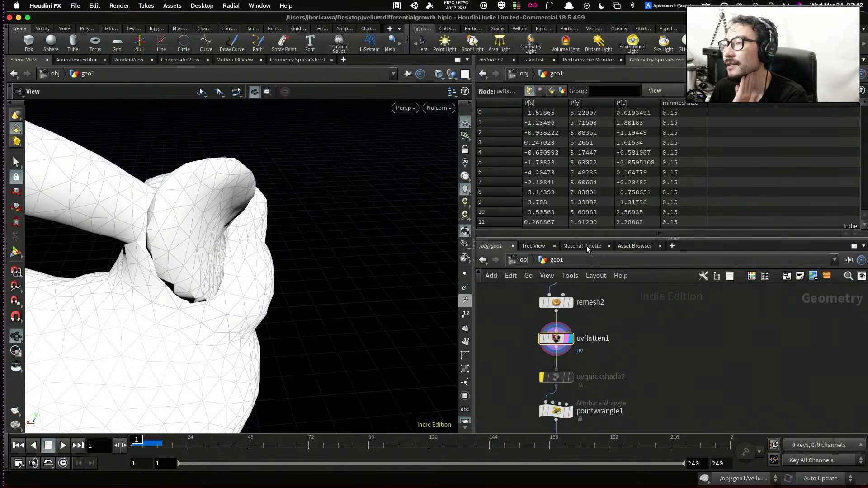
click(541, 91)
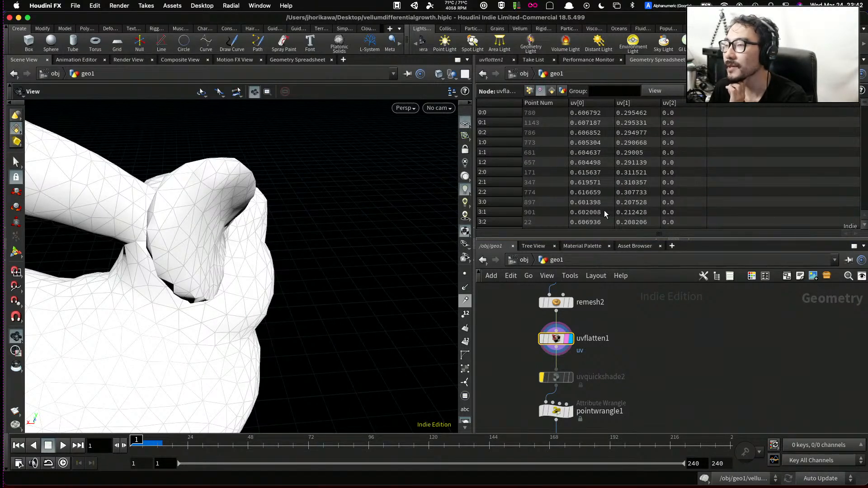
scroll(596, 121, down, 20)
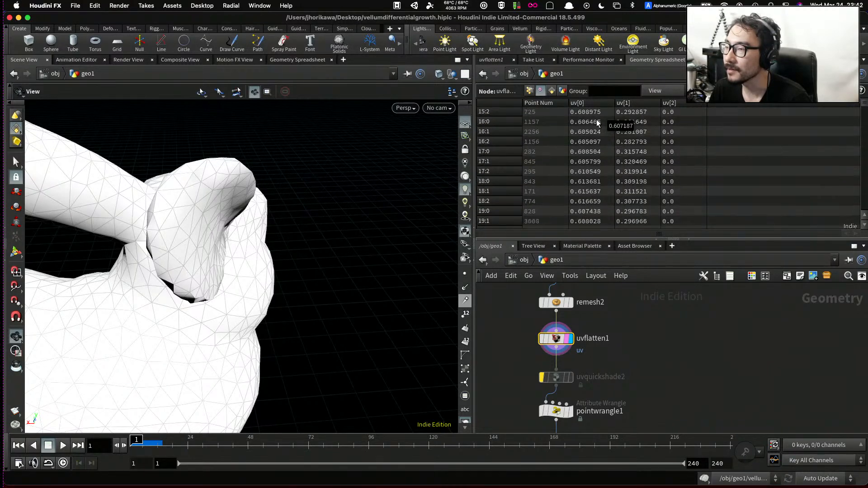
scroll(595, 127, down, 4)
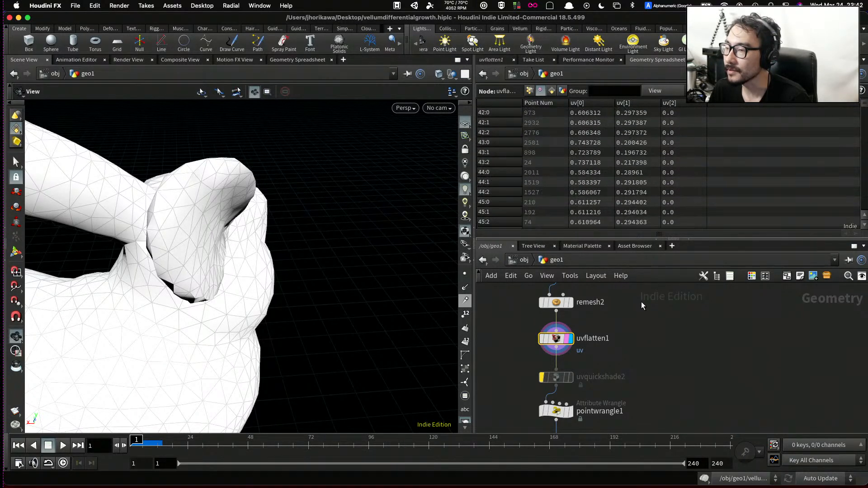
Insert an Attribute Promote node between uvflatten1 and uvquickshade2
scroll(640, 327, down, 6)
click(601, 309)
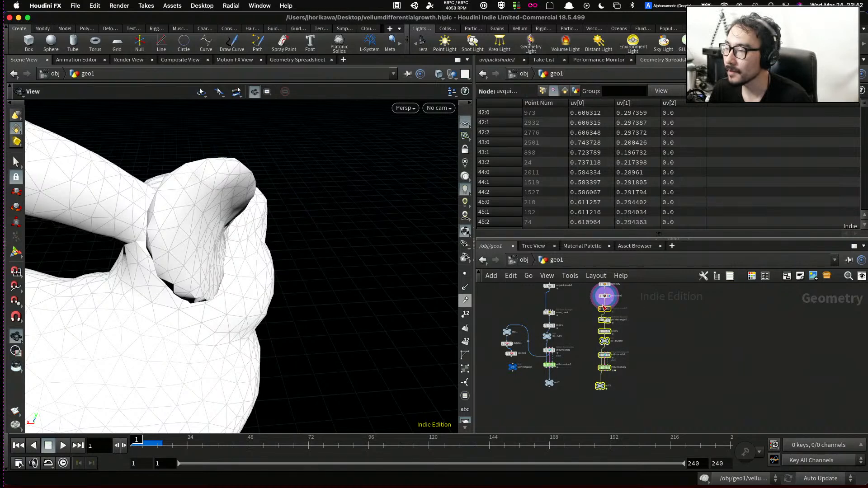
scroll(610, 317, up, 8)
key(Tab)
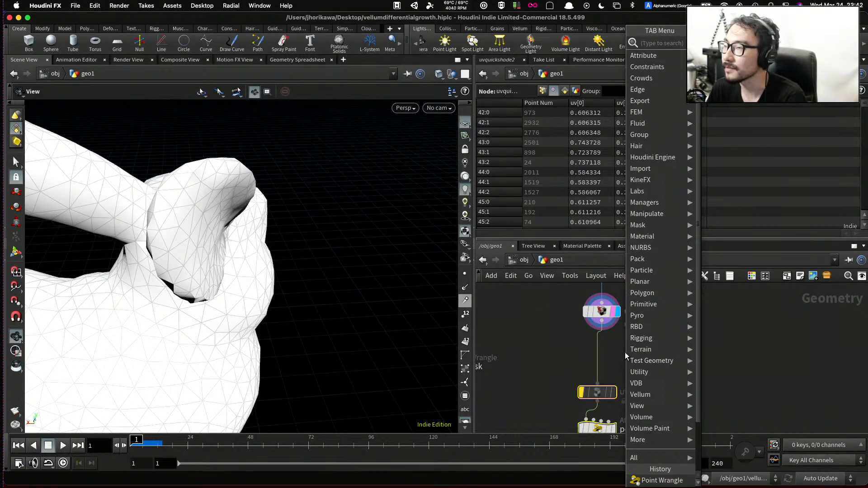
text(attribute r)
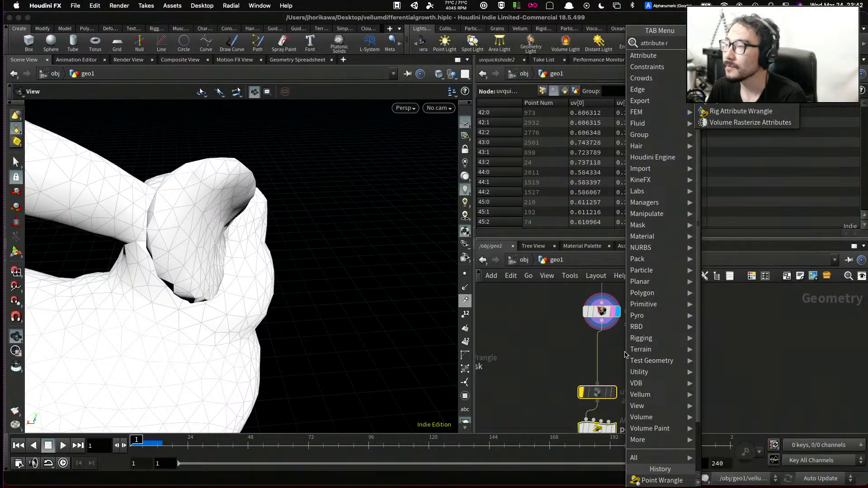
key(BackSpace)
text(pro)
key(Return)
click(624, 352)
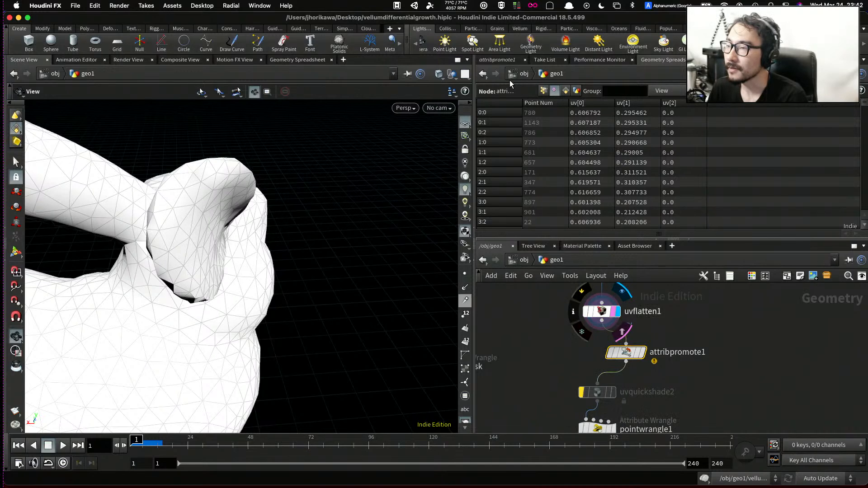
Set attribpromote1 to promote the uv attribute from vertex to point class
click(574, 118)
click(568, 143)
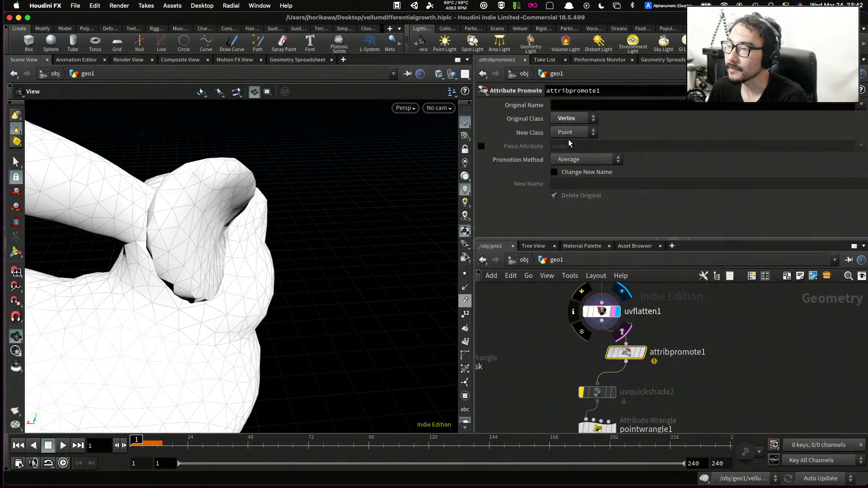
click(567, 103)
text(uv)
key(Return)
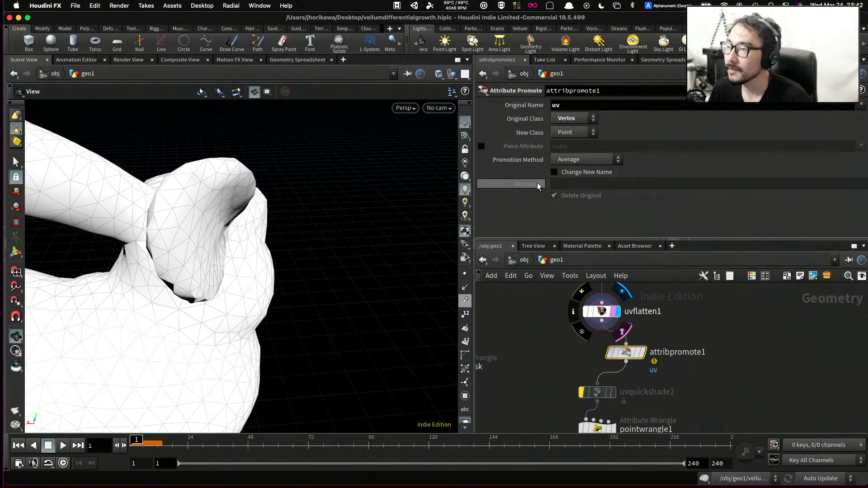
Display attribpromote1's output and check its vertex and point attributes in the Geometry Spreadsheet
scroll(588, 335, down, 3)
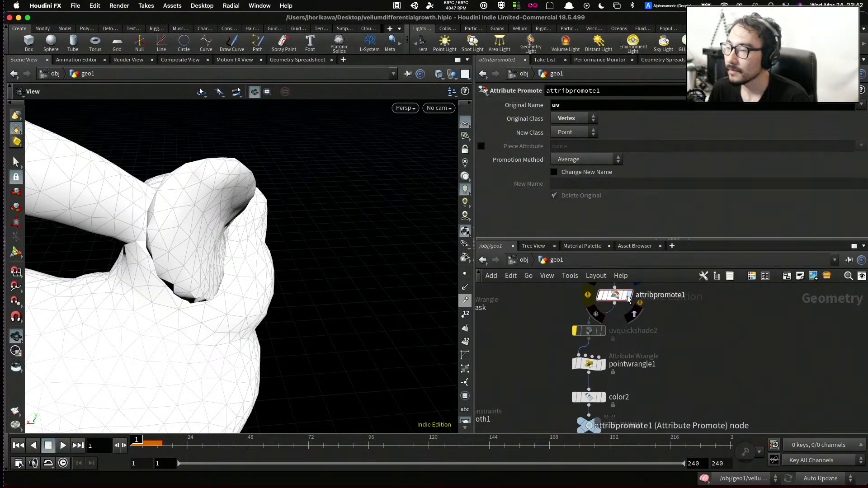
click(663, 62)
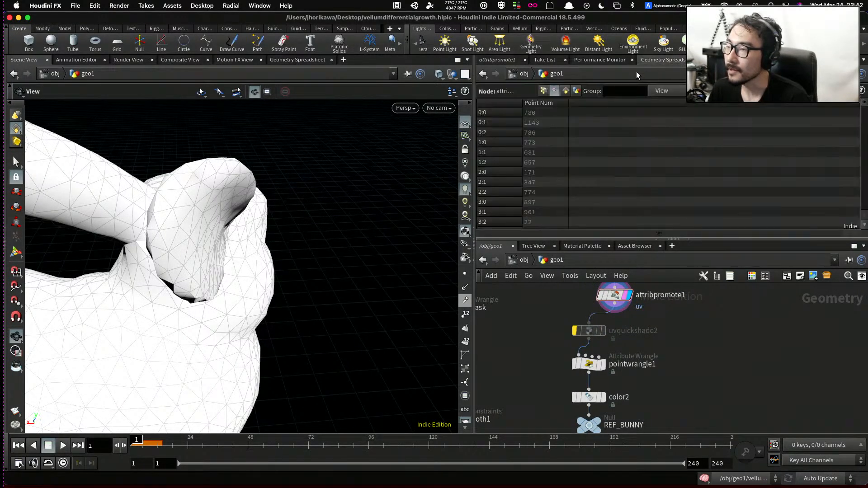
scroll(788, 204, down, 10)
scroll(733, 326, down, 4)
Display null3, run the simulation for a few frames, return to frame 1 and inspect the bunny's ears
scroll(665, 398, up, 4)
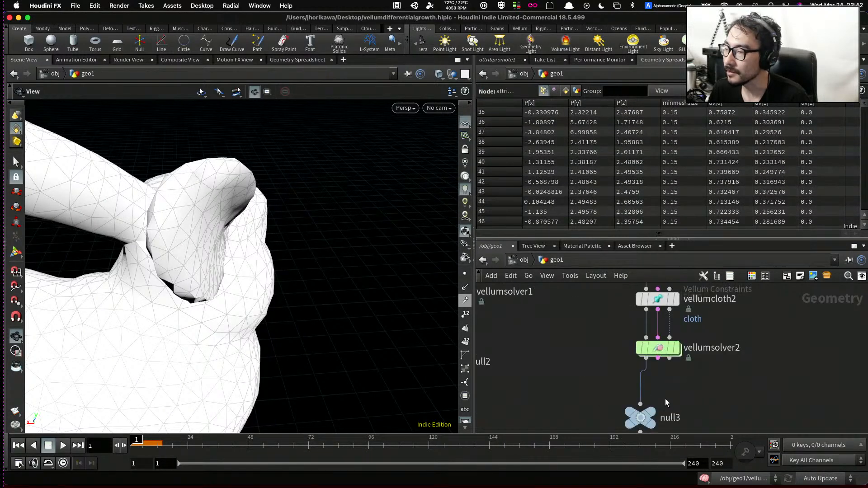
click(655, 417)
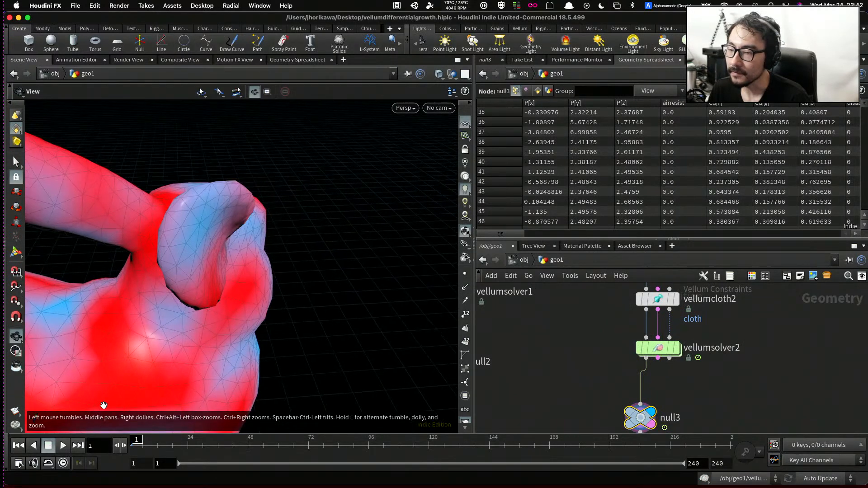
click(66, 445)
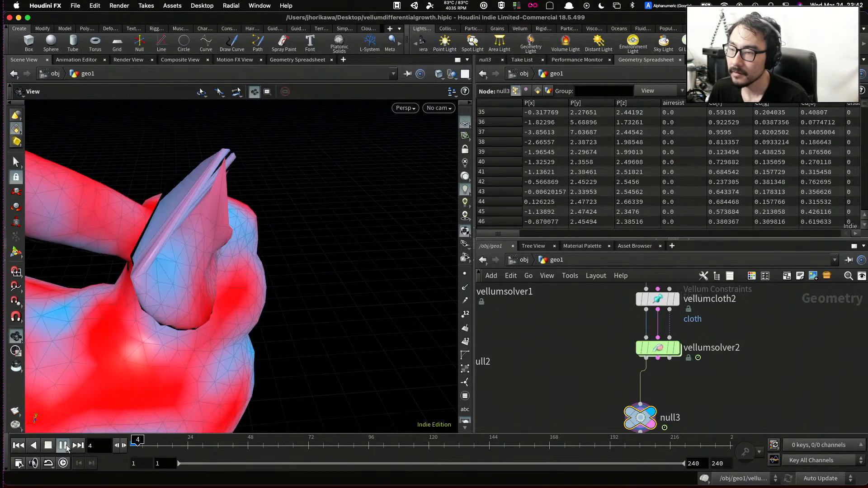
click(63, 445)
click(18, 446)
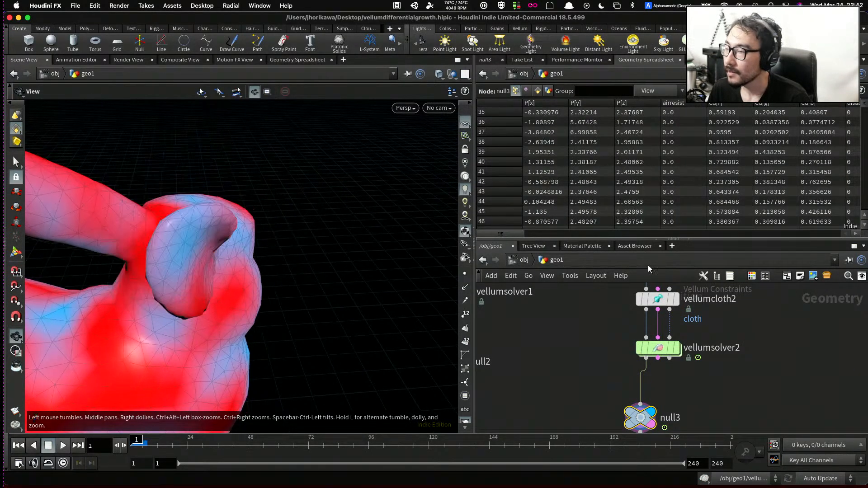
scroll(623, 330, down, 6)
scroll(618, 337, up, 4)
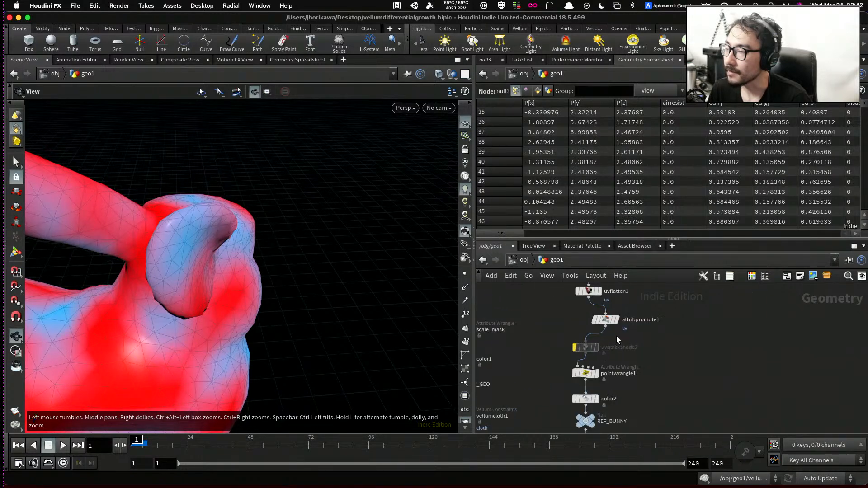
drag(343, 289, 371, 285)
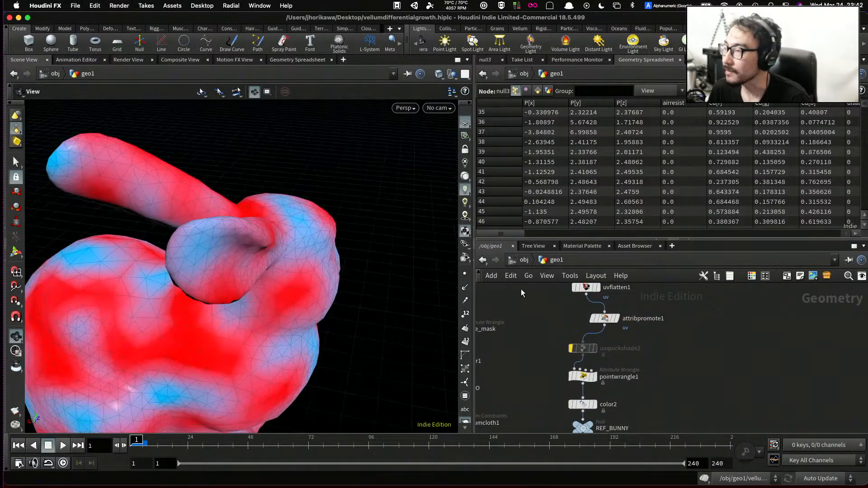
scroll(610, 352, up, 1)
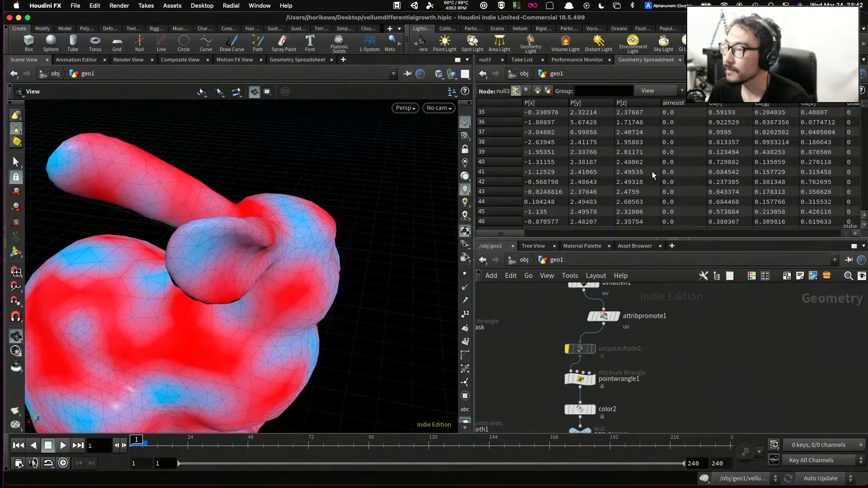
scroll(674, 190, down, 1)
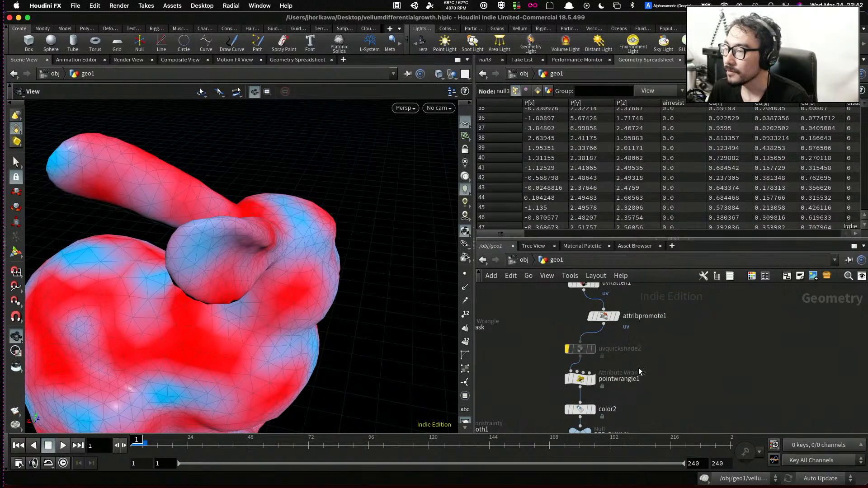
Open the forces network inside vellumsolver2 and review geometrywrangle1's inputs and VEX code
scroll(625, 348, down, 6)
double_click(545, 369)
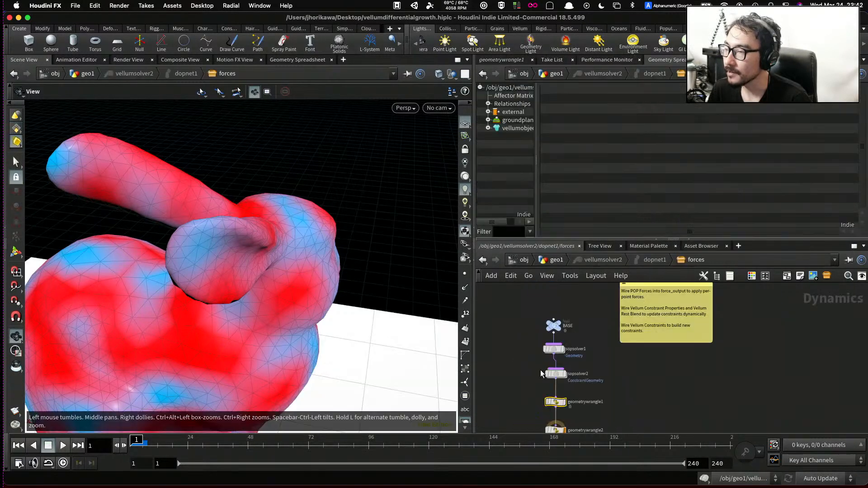
scroll(574, 335, down, 3)
scroll(561, 324, up, 1)
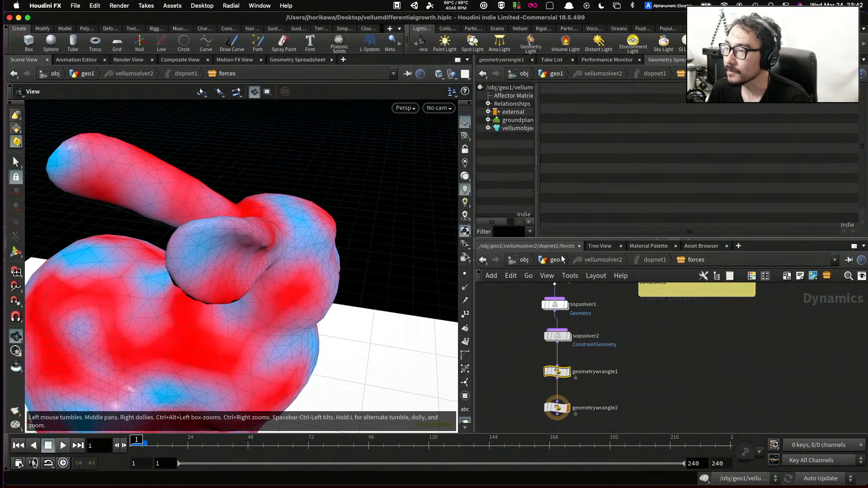
click(502, 60)
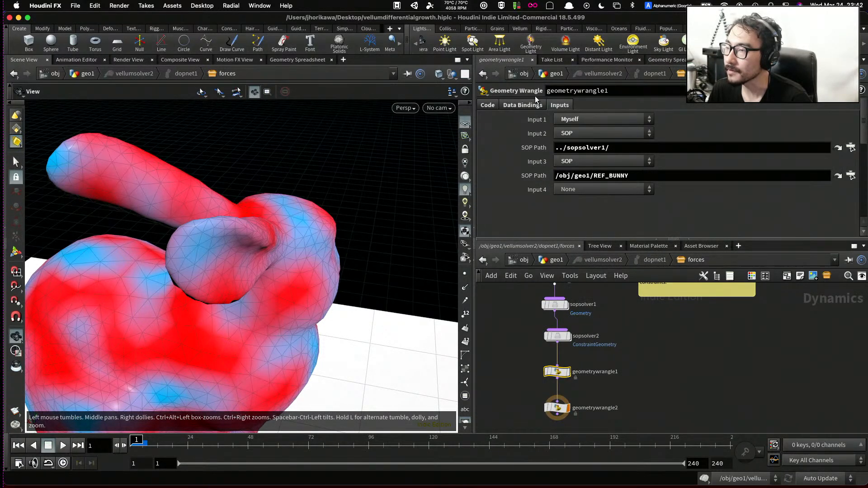
click(491, 105)
drag(557, 238, 557, 339)
scroll(558, 239, down, 1)
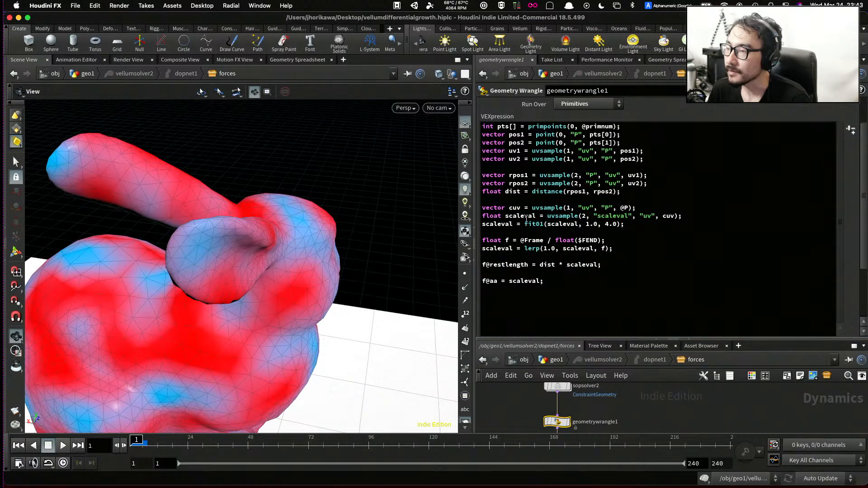
scroll(504, 183, up, 3)
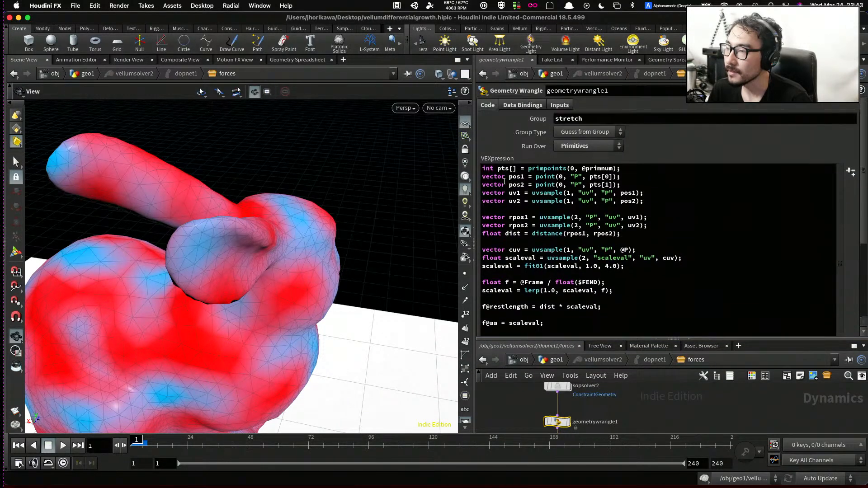
Copy geometrywrangle1's code from the "int pts[]" line through the "float dist" line
drag(673, 228, 467, 187)
drag(621, 233, 448, 178)
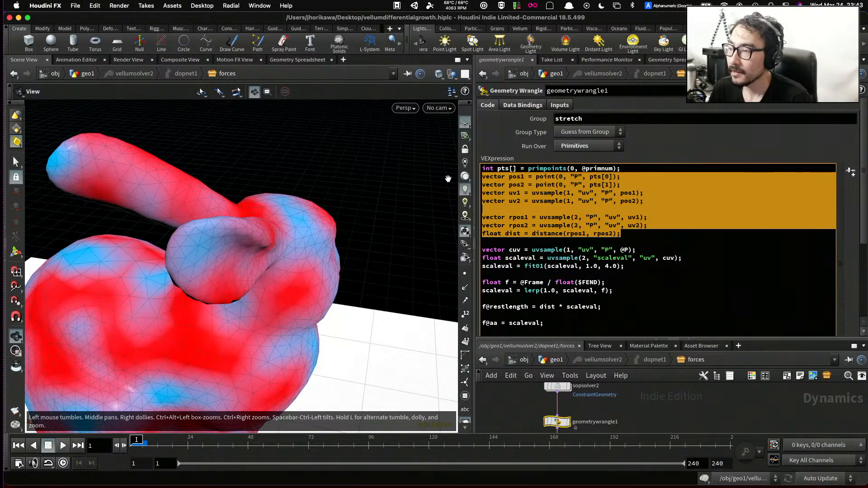
drag(629, 238, 465, 161)
key(super+c)
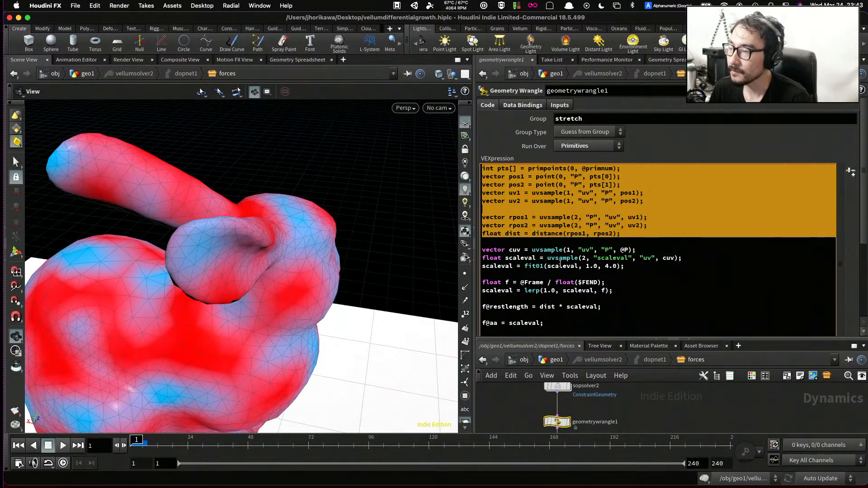
Return to the geo1 network and move vellumsolver2 slightly further below vellumcloth2
click(560, 361)
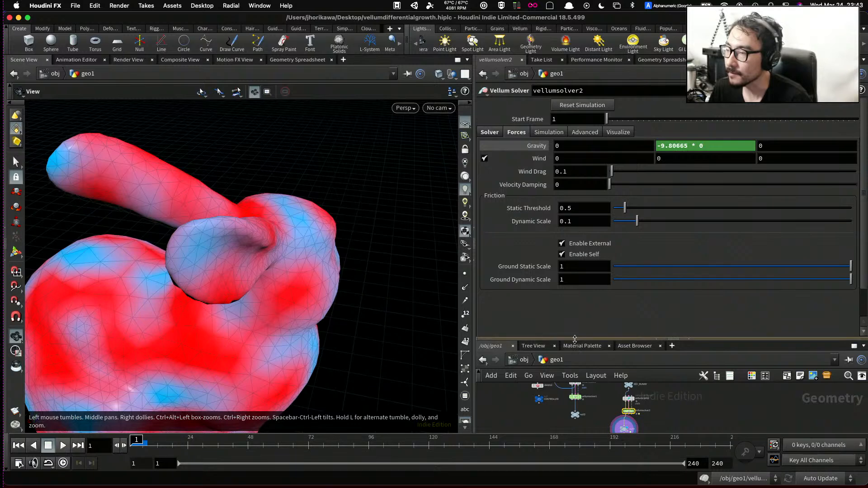
drag(577, 344, 574, 237)
scroll(625, 362, up, 5)
scroll(625, 362, up, 2)
drag(564, 388, 565, 403)
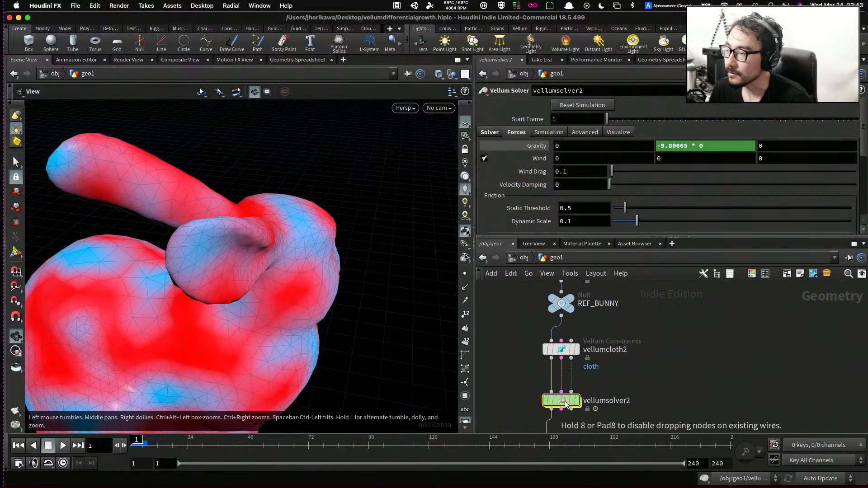
scroll(544, 368, up, 3)
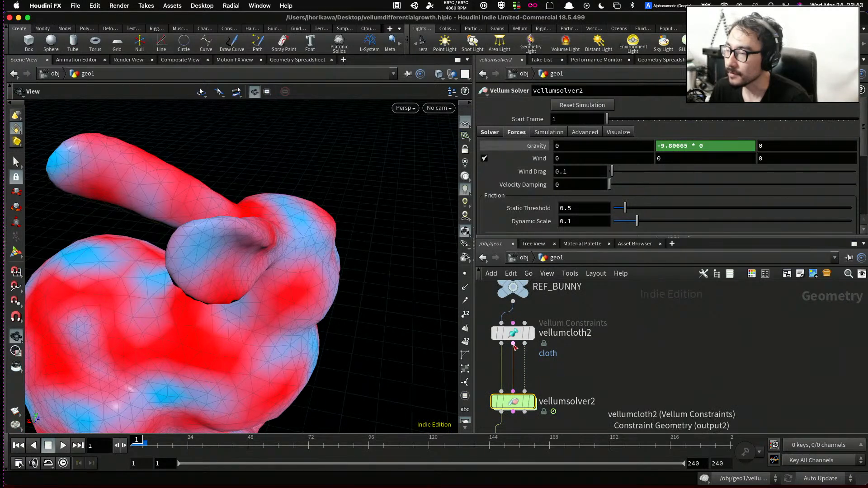
Add a Primitive Wrangle beside the solver and wire vellumcloth2's constraint geometry output into its first input
key(Tab)
text(prim)
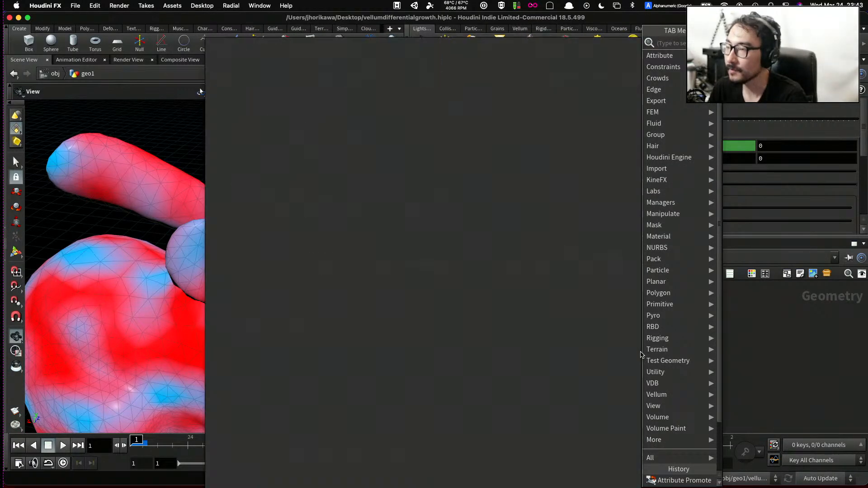
key(Down)
key(Down)
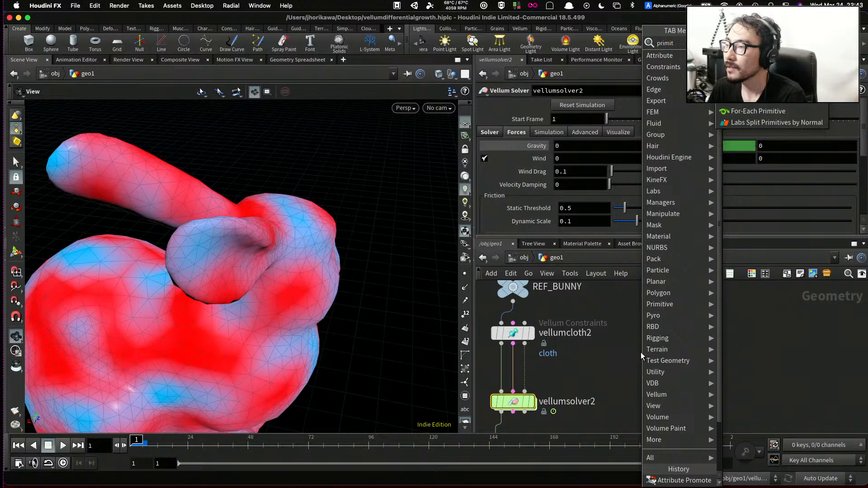
key(Return)
click(641, 352)
drag(513, 345, 630, 344)
click(637, 353)
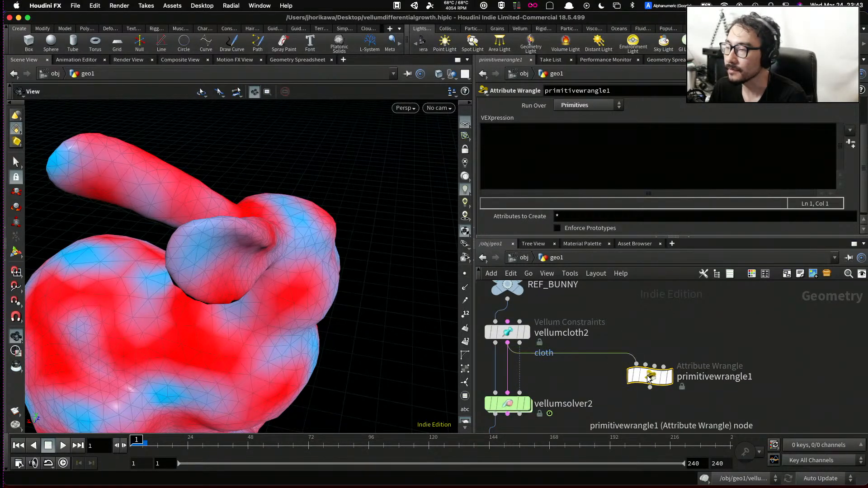
scroll(651, 382, up, 1)
drag(651, 381, 652, 379)
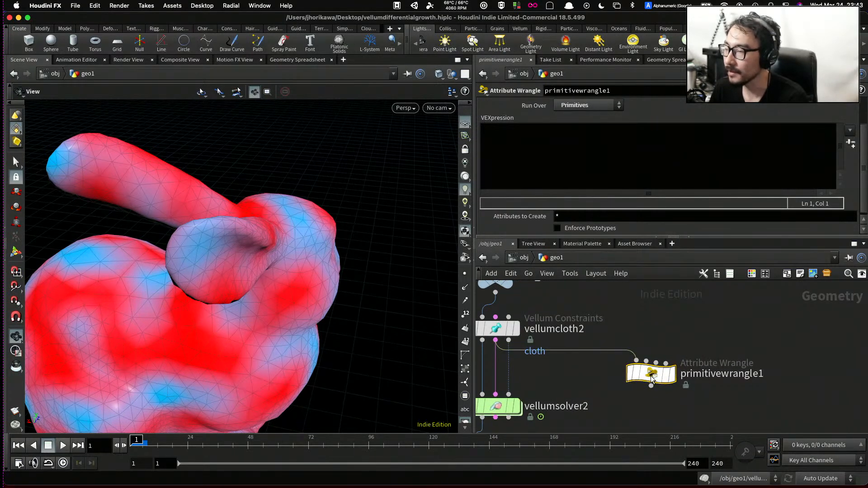
Set primitivewrangle1's group to stretch and paste the copied distance code into its VEXpression
click(581, 120)
text(stretch)
click(582, 169)
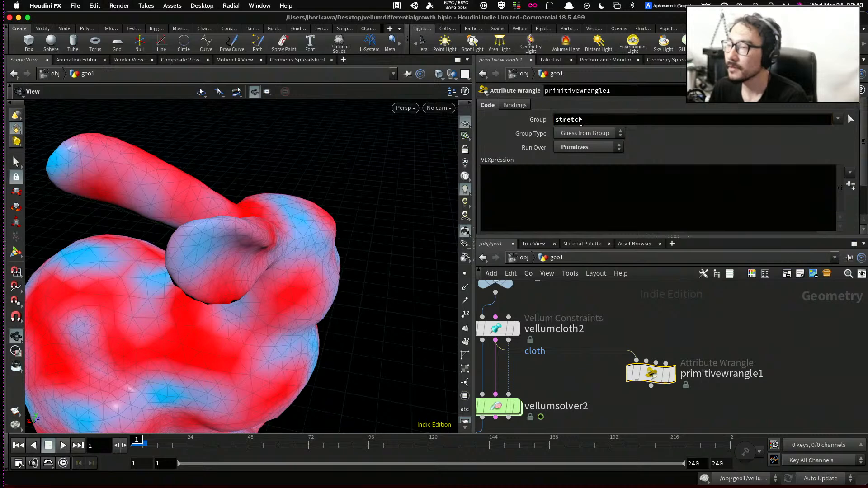
key(super+v)
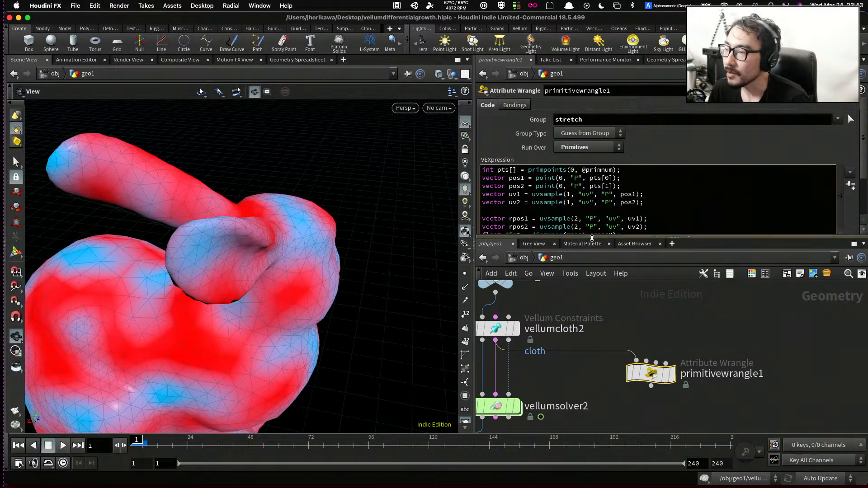
drag(591, 237, 591, 271)
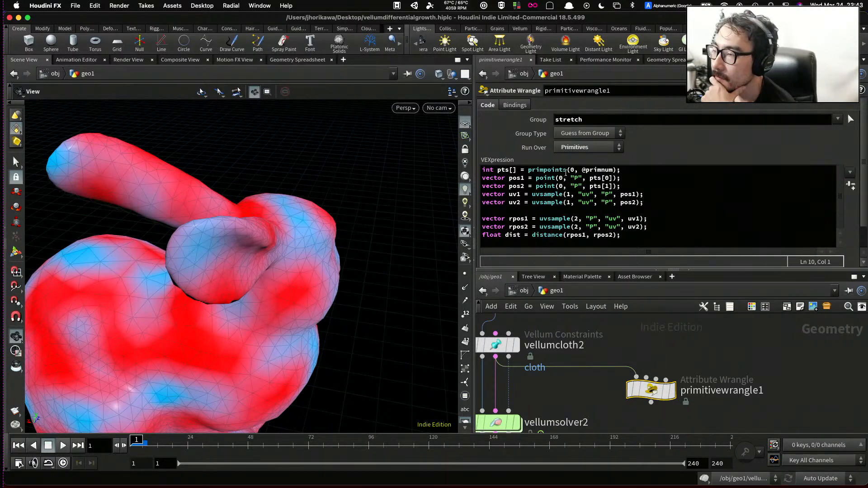
Review the point position and uvsample lines in primitivewrangle1's code
drag(624, 186, 442, 164)
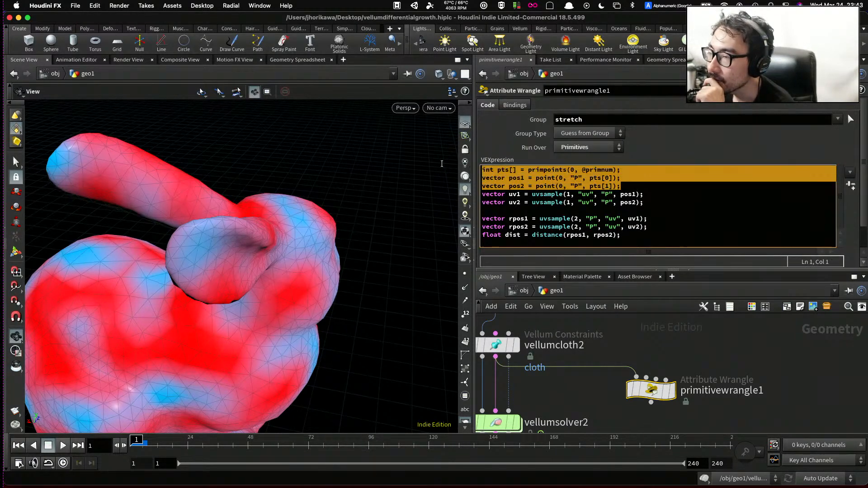
click(604, 186)
drag(632, 186, 465, 171)
click(554, 202)
drag(659, 202, 460, 194)
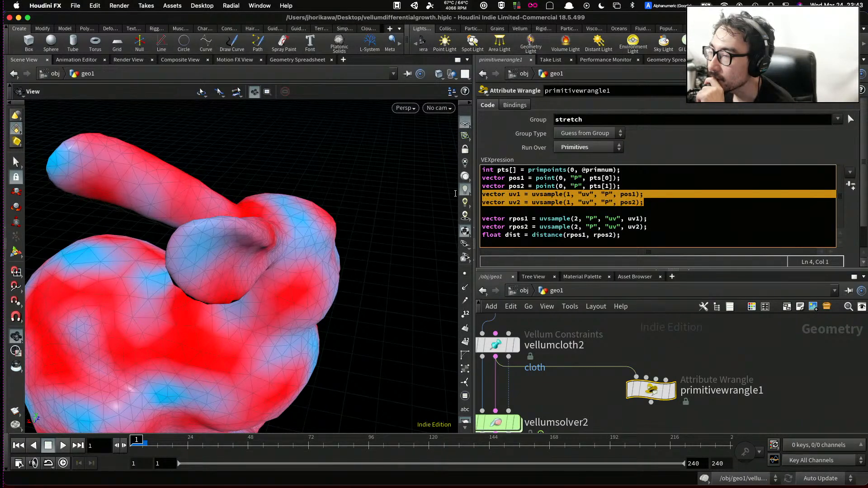
Wire vellumcloth2's geometry output into the second input of primitivewrangle1 to match the uvsample input numbers
click(555, 194)
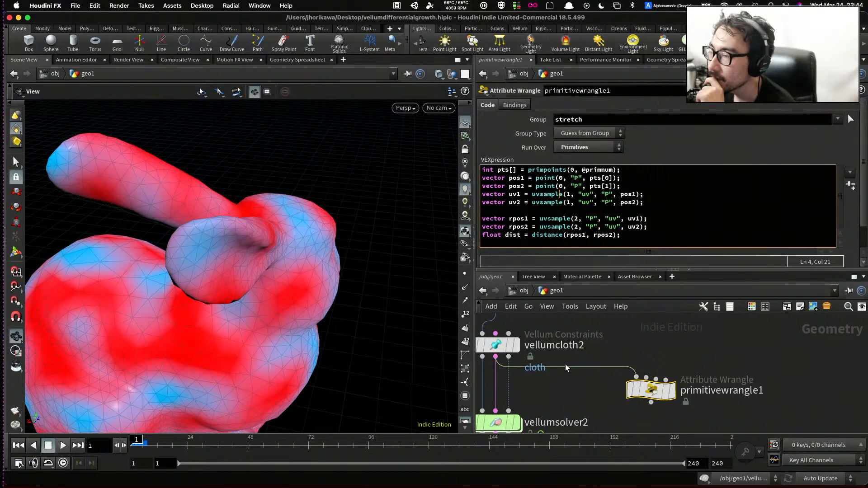
middle_drag(573, 357, 604, 353)
drag(513, 353, 645, 409)
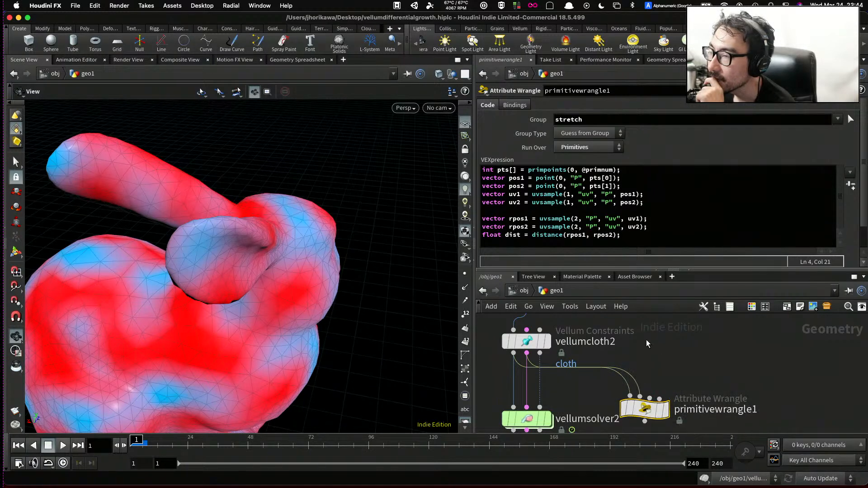
click(576, 218)
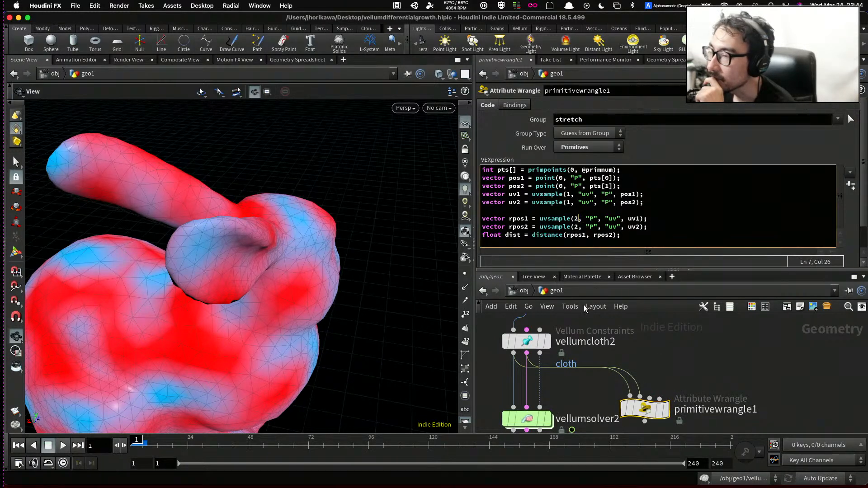
Wire REF_BUNNY into primitivewrangle1's third input and display the wrangle's result in the viewport
scroll(583, 318, down, 2)
drag(634, 394, 649, 392)
middle_drag(630, 348, 629, 405)
scroll(577, 371, down, 1)
middle_drag(577, 372, 562, 348)
click(525, 343)
click(632, 402)
scroll(630, 409, up, 1)
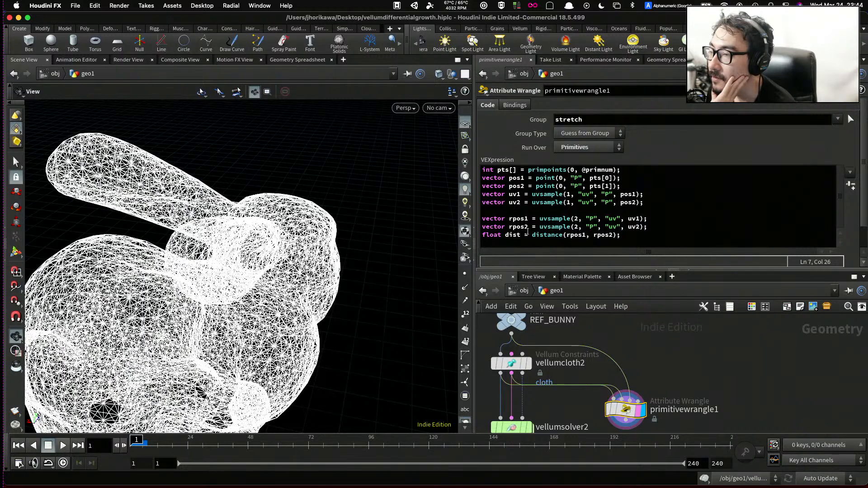
Append the line "f@restlength2 = dist;" to primitivewrangle1's VEXpression and save the scene
click(632, 237)
key(Return)
key(Return)
text(f)
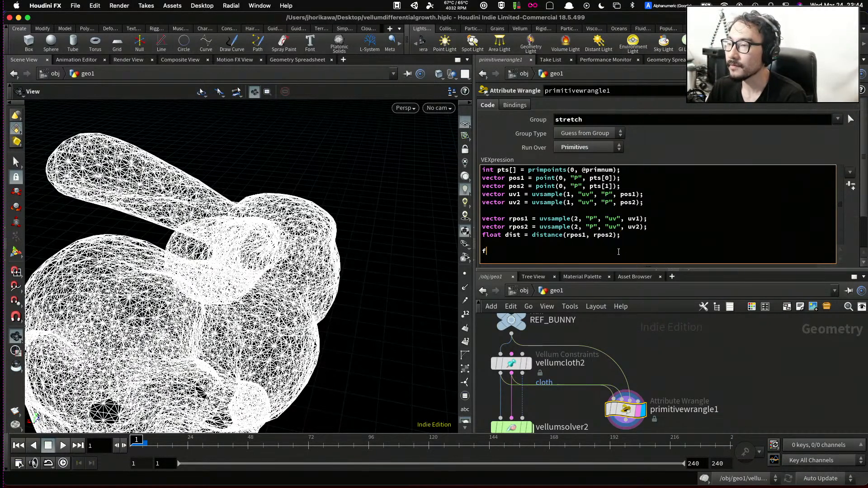
click(522, 235)
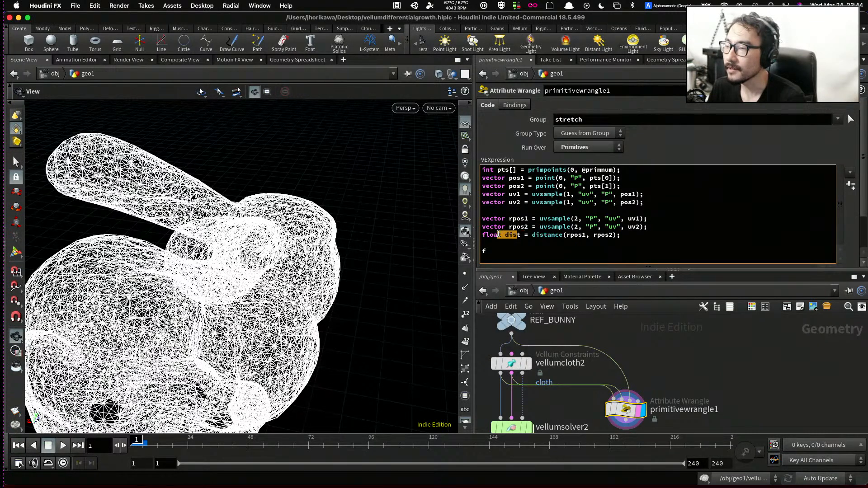
text(@rest)
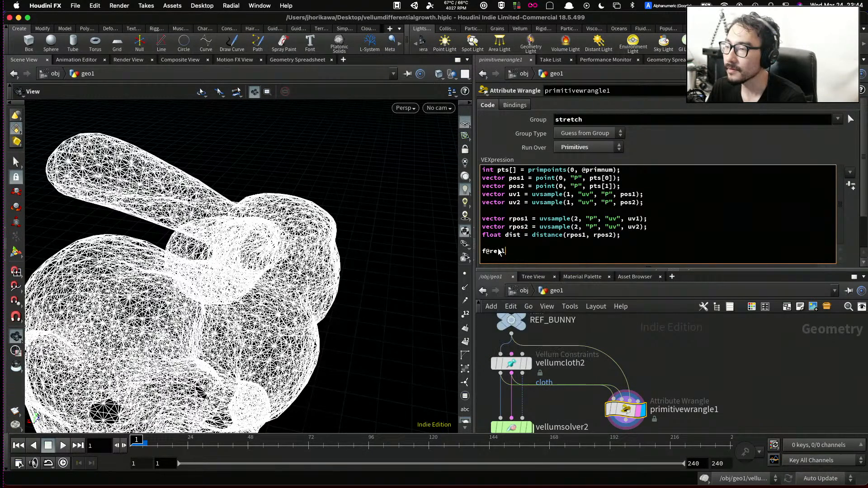
click(517, 367)
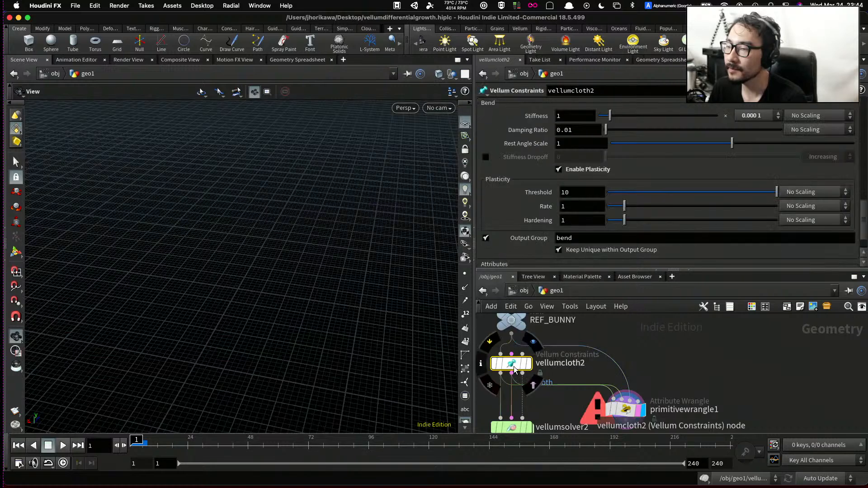
click(629, 410)
click(520, 249)
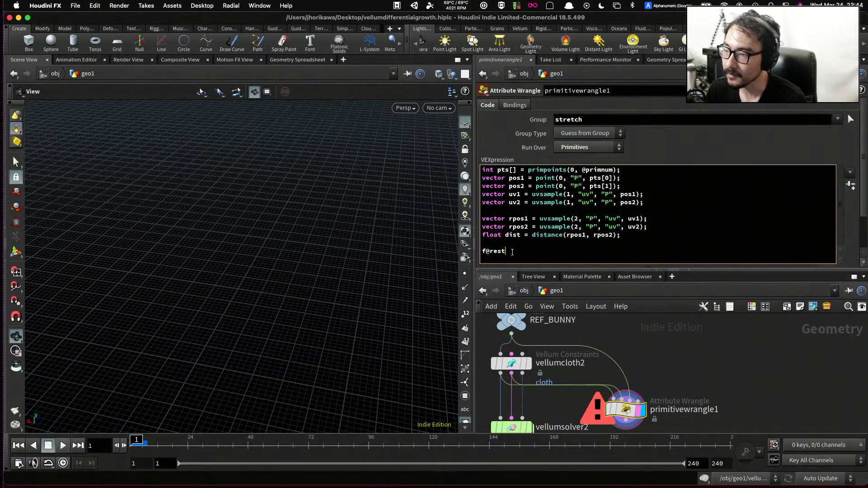
text(tlength2 =)
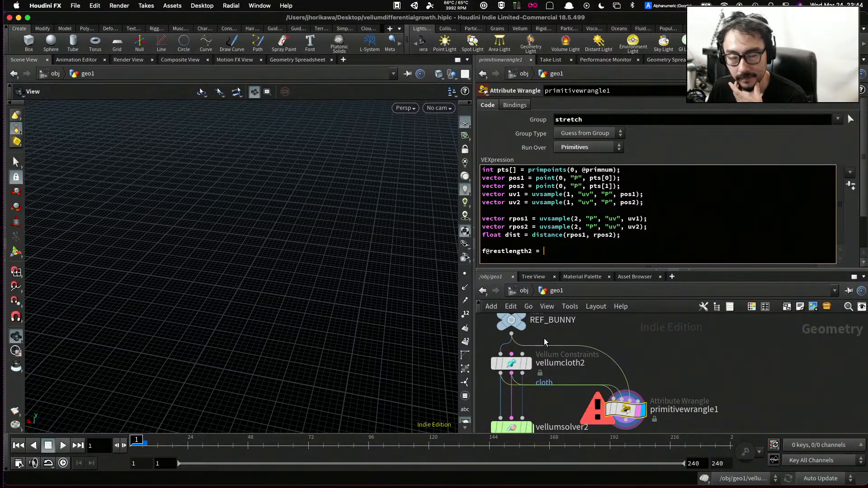
scroll(535, 402, down, 3)
scroll(535, 416, up, 3)
scroll(535, 415, up, 2)
scroll(563, 328, down, 4)
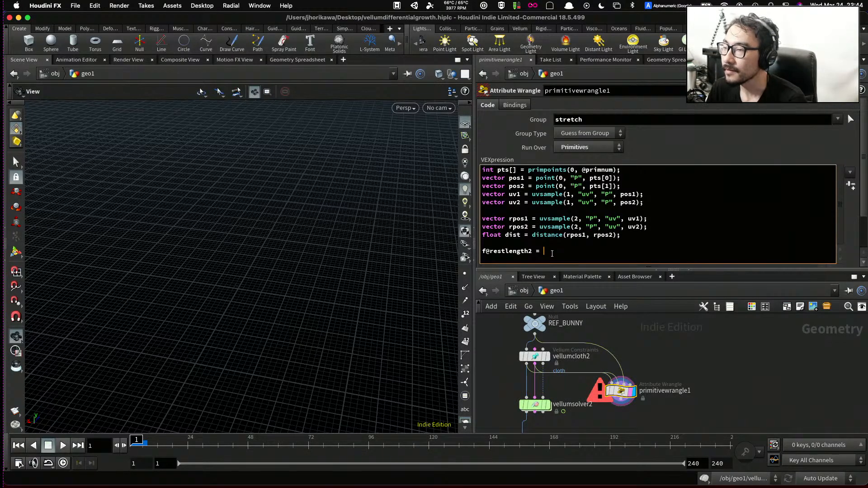
text(dist;)
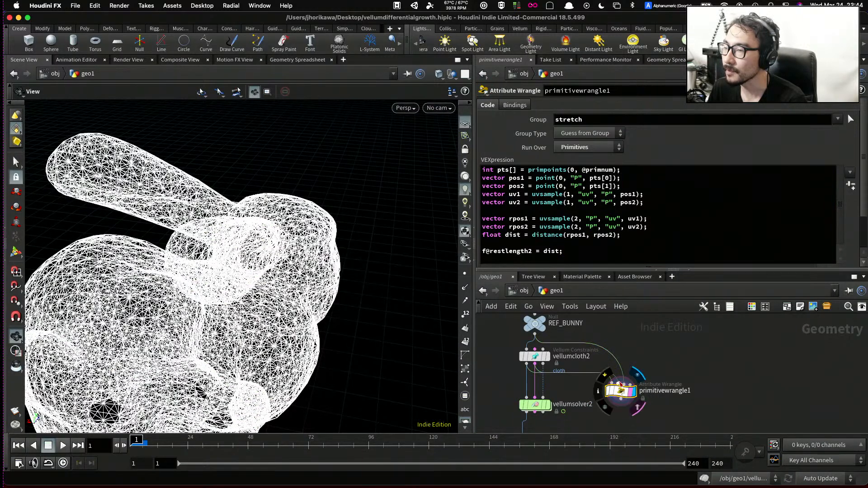
key(ctrl+s)
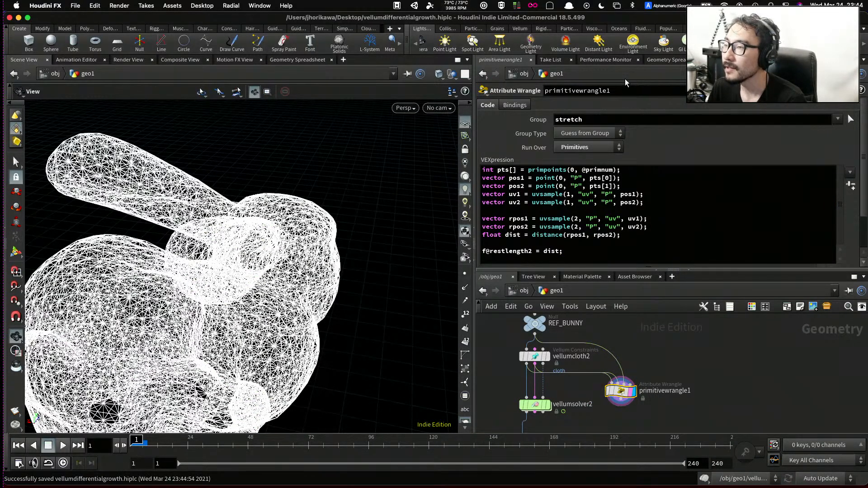
Compare primitivewrangle1's restlength and restlength2 primitive attributes in the geometry spreadsheet
click(664, 62)
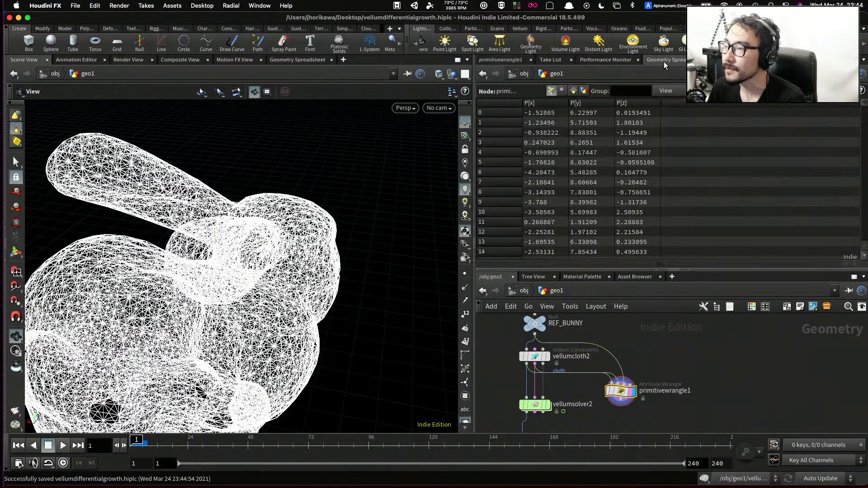
click(573, 90)
drag(650, 264, 775, 265)
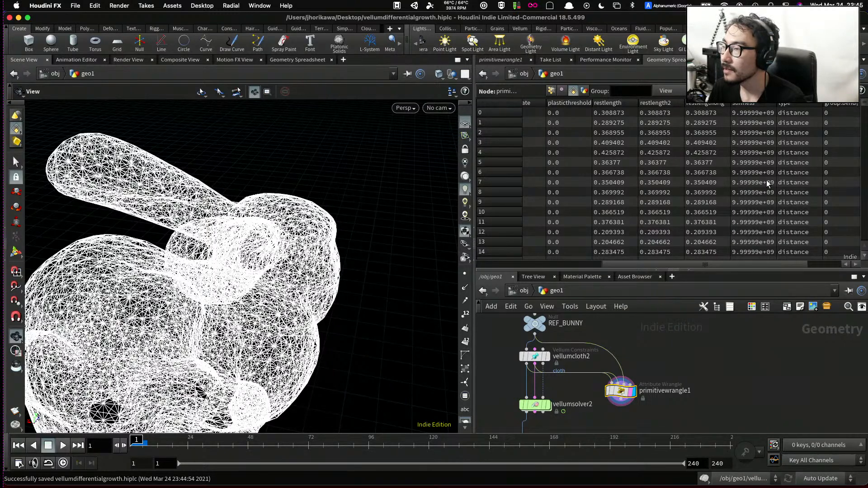
scroll(630, 382, down, 2)
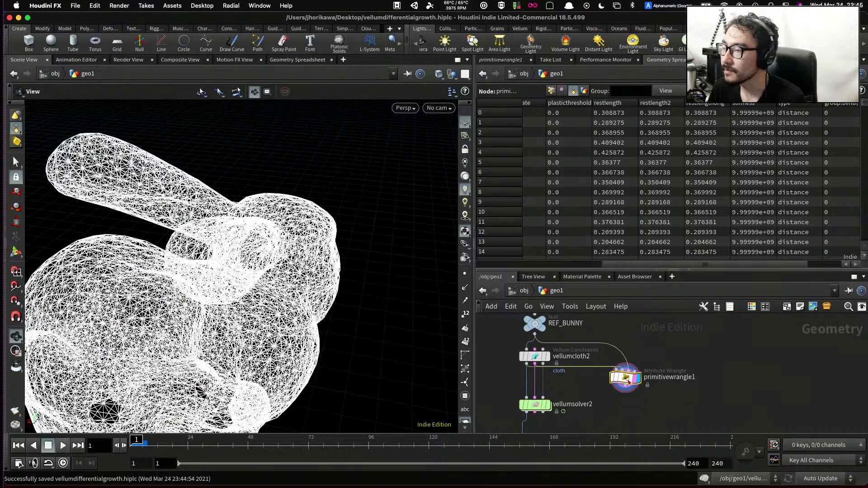
Add a Delete node below primitivewrangle1, connected to its output, and display it
key(Tab)
text(del)
key(Return)
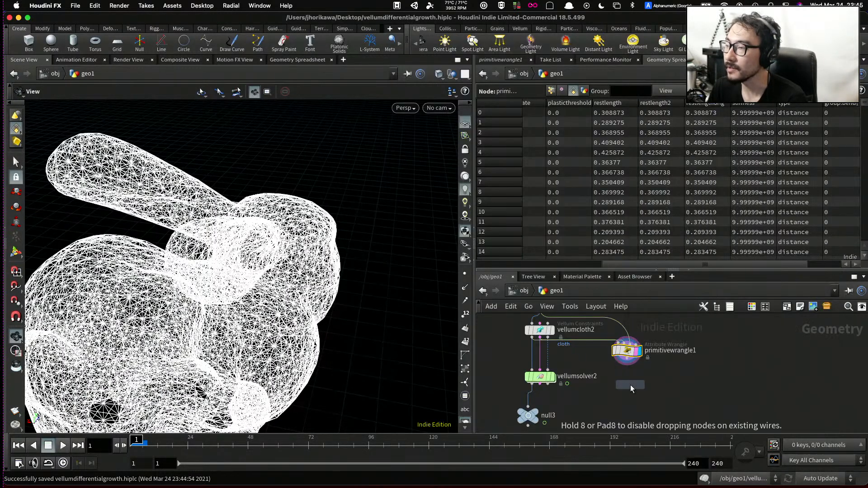
click(630, 384)
click(644, 386)
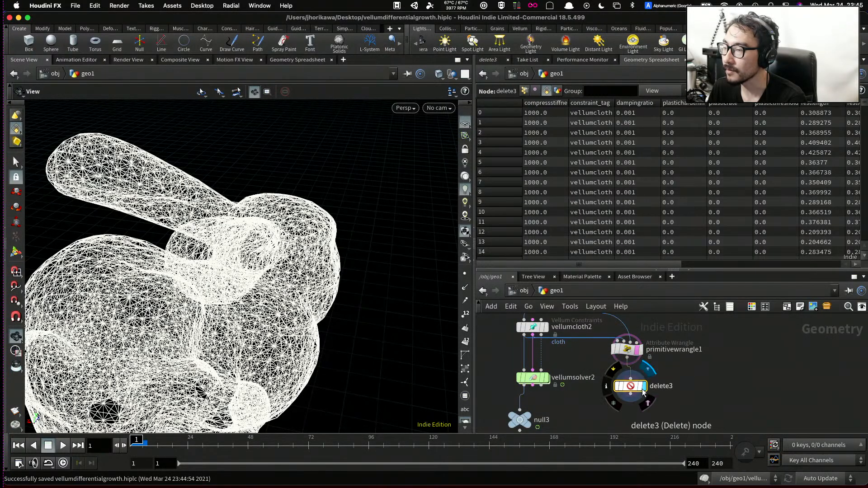
Set delete3's group to stretch and its operation to Delete Non-Selected so only stretch constraints remain
click(489, 61)
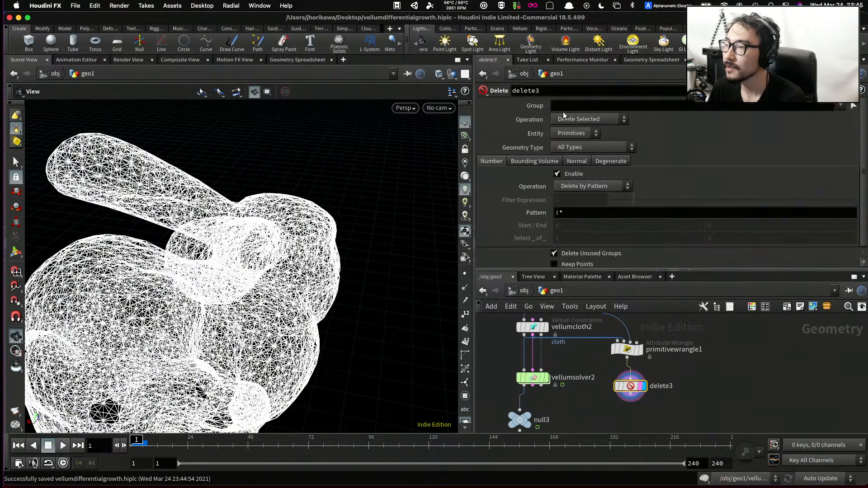
click(579, 105)
text(stretch)
key(Return)
click(584, 120)
click(577, 142)
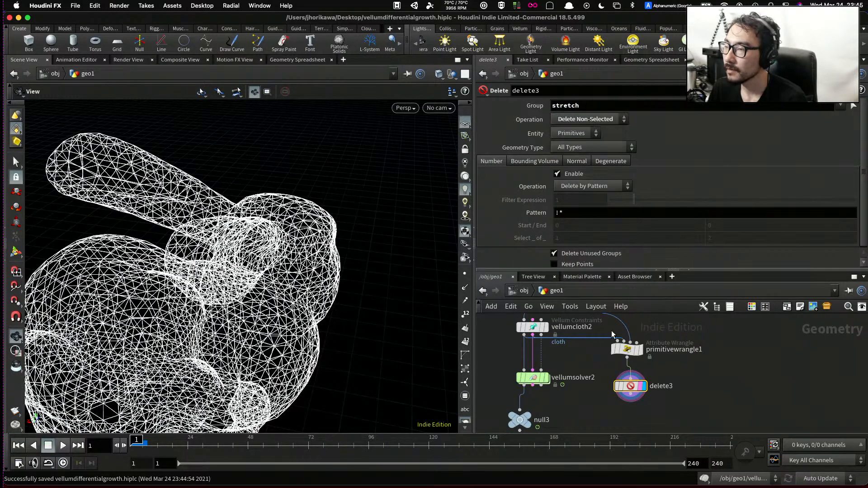
Check delete3's primitive attributes in the spreadsheet, including the rest length columns and the stretch group column
click(642, 60)
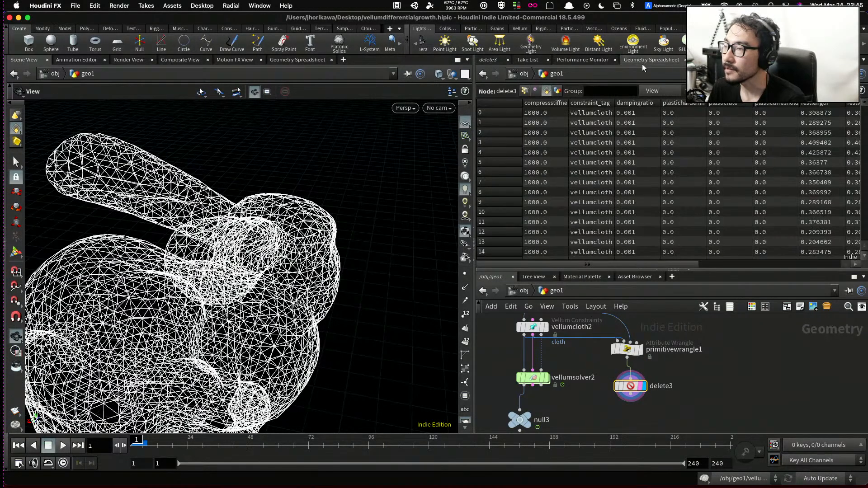
scroll(698, 260, right, 2)
scroll(734, 269, right, 5)
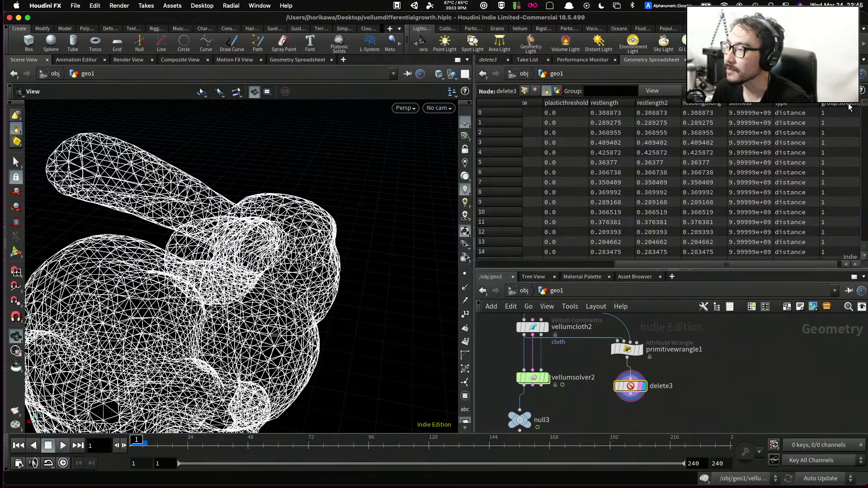
scroll(864, 114, down, 20)
drag(865, 115, 865, 53)
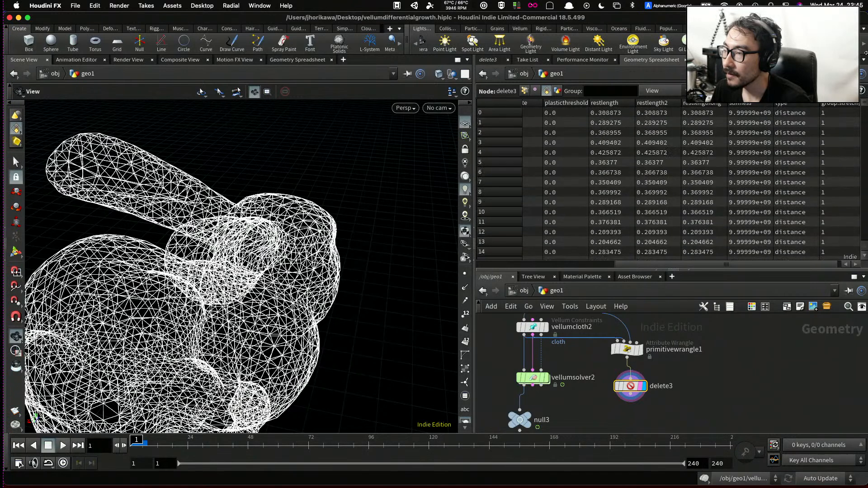
Sort delete3's primitives by restlength and by restlength2 in turn to compare the largest values
click(612, 104)
click(650, 104)
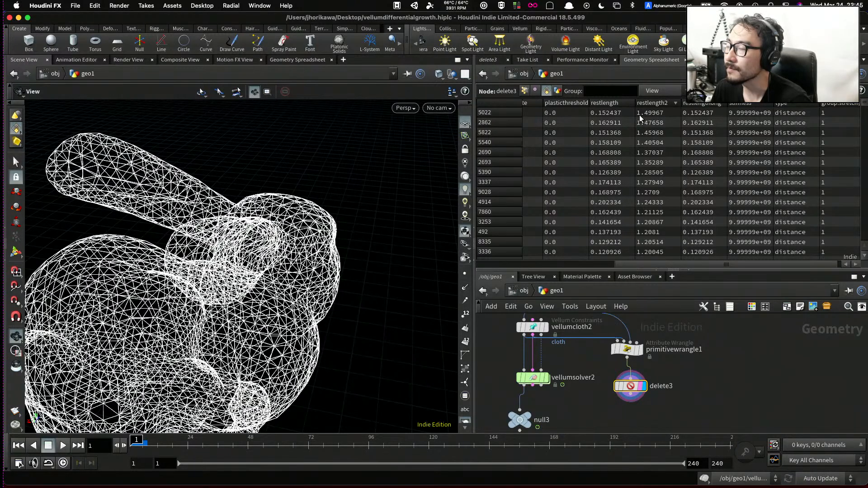
click(602, 104)
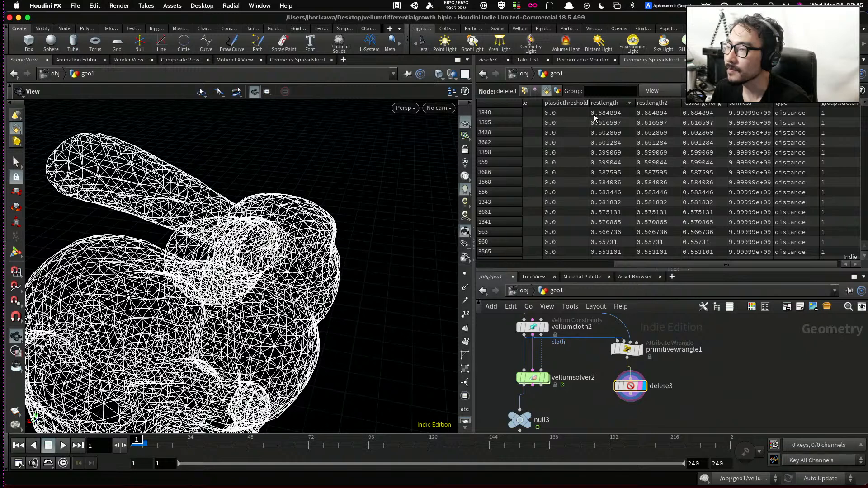
click(656, 104)
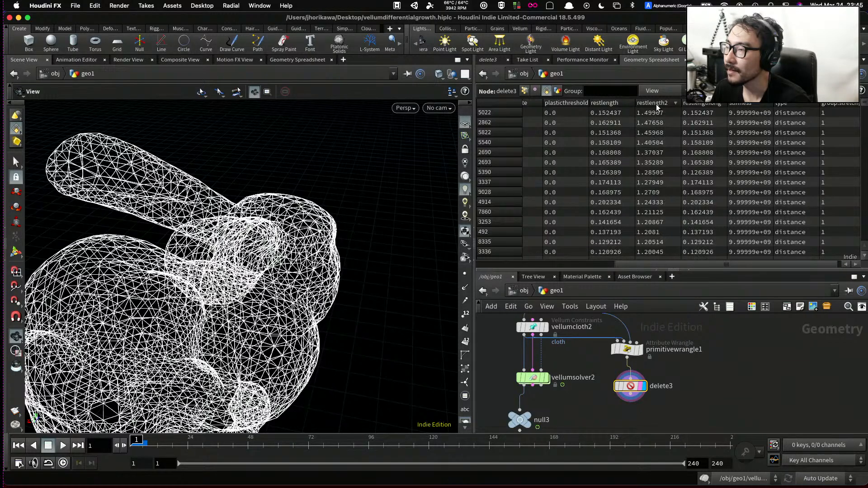
scroll(655, 161, down, 6)
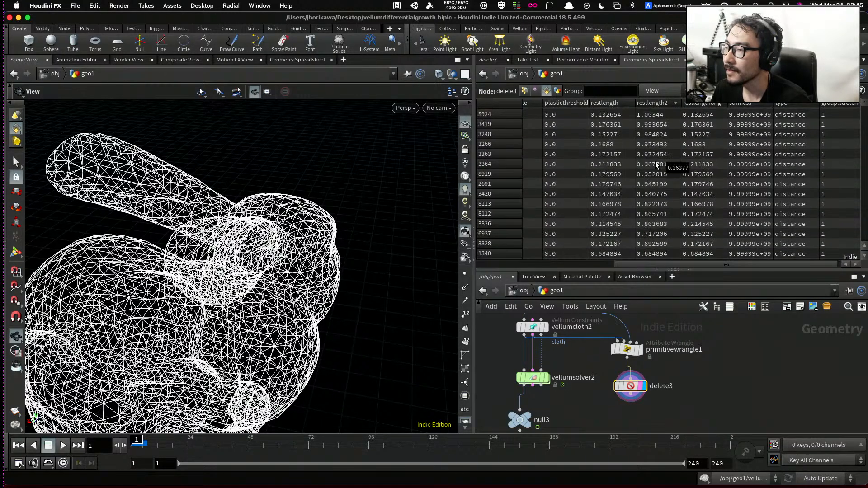
scroll(655, 163, up, 5)
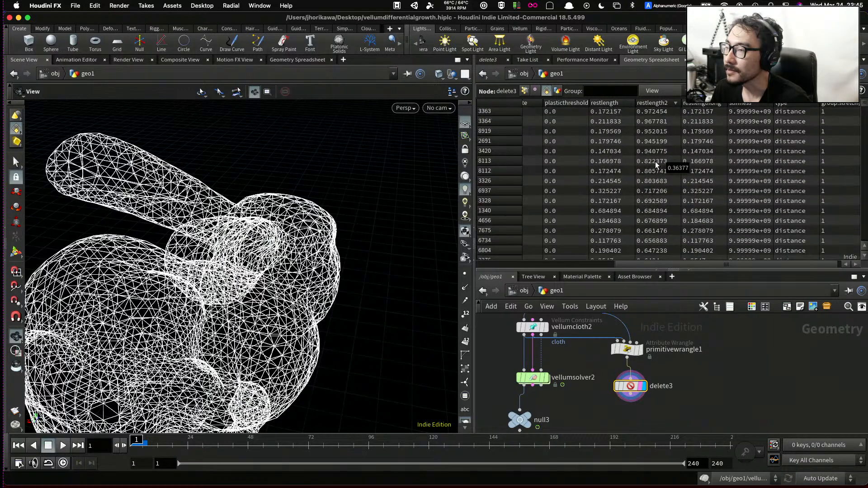
scroll(654, 163, up, 2)
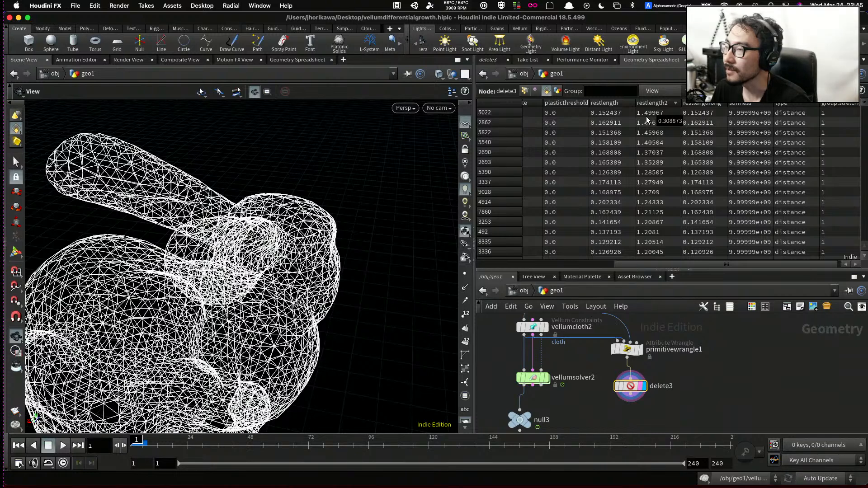
scroll(633, 185, down, 1)
scroll(690, 359, down, 2)
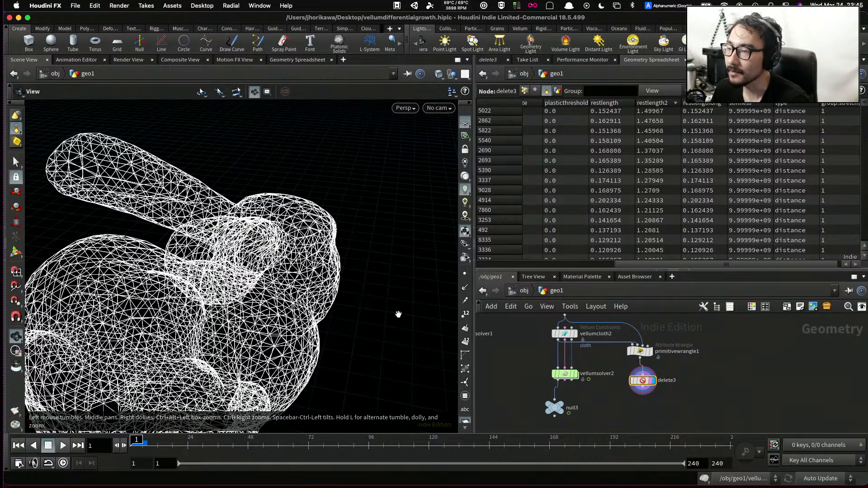
Enlarge the network editor pane and bring the vellumcloth2, primitivewrangle1 and delete3 nodes into view
drag(506, 272, 507, 204)
scroll(633, 330, up, 3)
drag(636, 314, 637, 327)
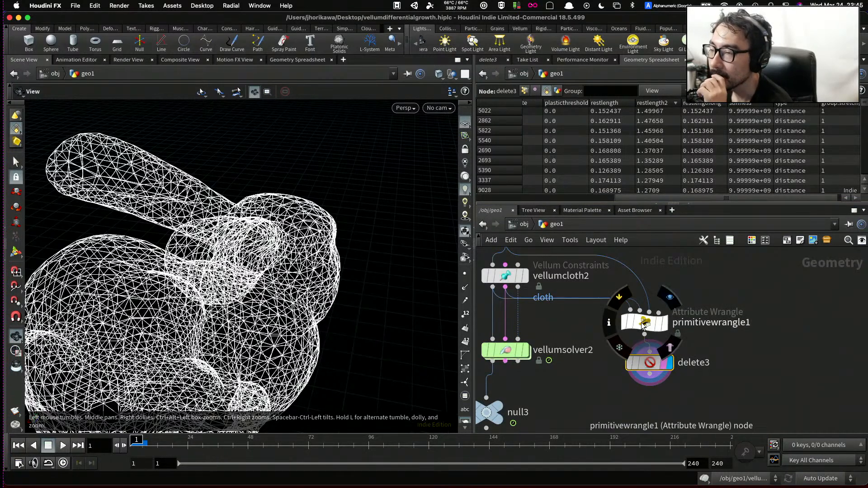
scroll(639, 353, down, 2)
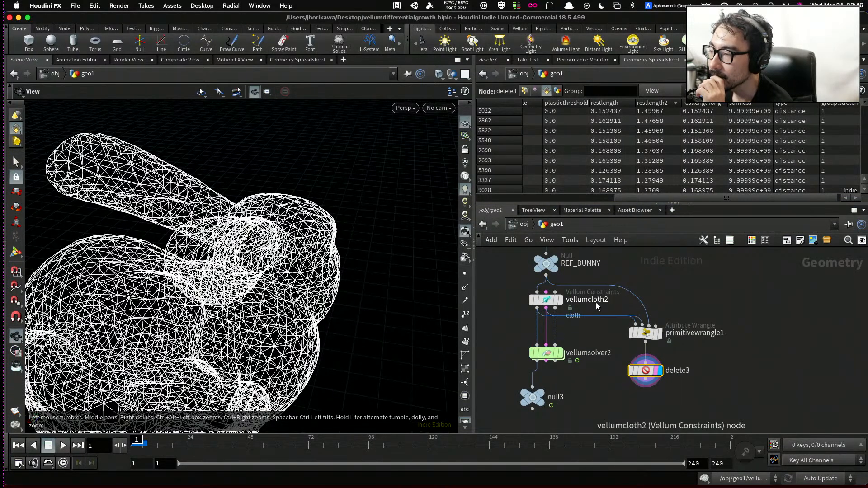
Set the Gradation of the remesh2 node above uvflatten1 to 0.232
scroll(590, 317, up, 5)
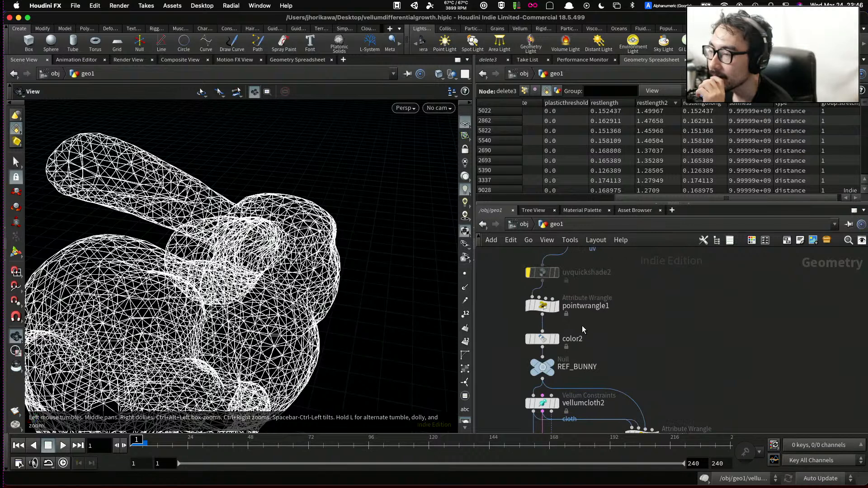
scroll(557, 329, down, 4)
scroll(552, 276, up, 2)
click(550, 273)
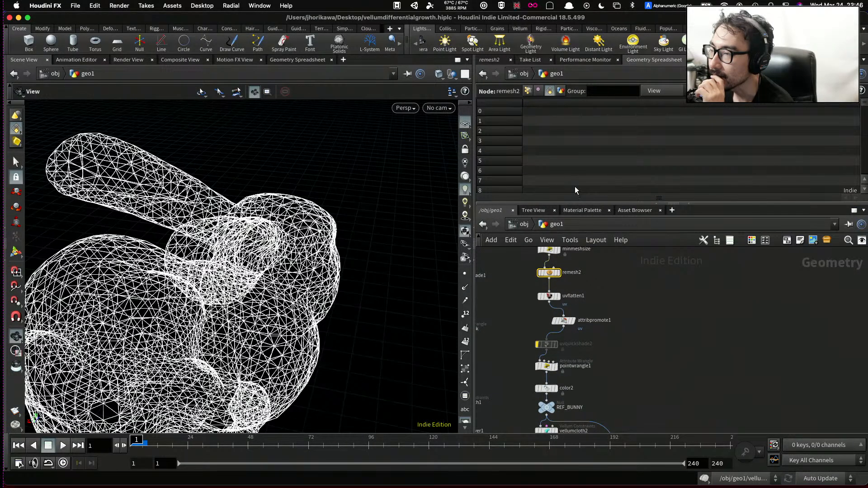
click(490, 61)
scroll(549, 132, up, 3)
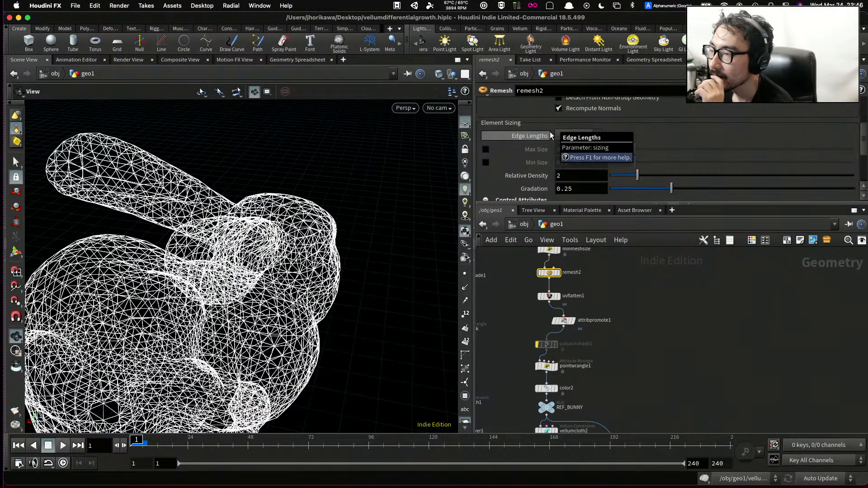
scroll(624, 158, down, 3)
scroll(624, 159, up, 3)
scroll(625, 159, down, 3)
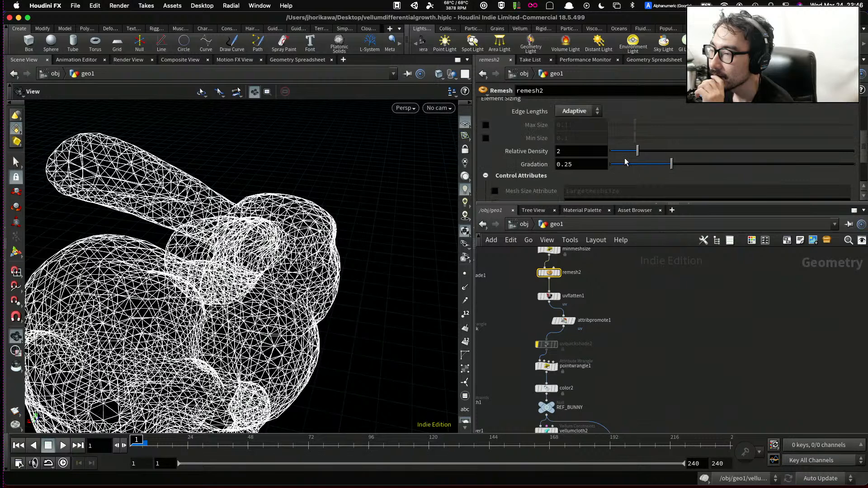
scroll(642, 164, up, 1)
drag(669, 170, 667, 168)
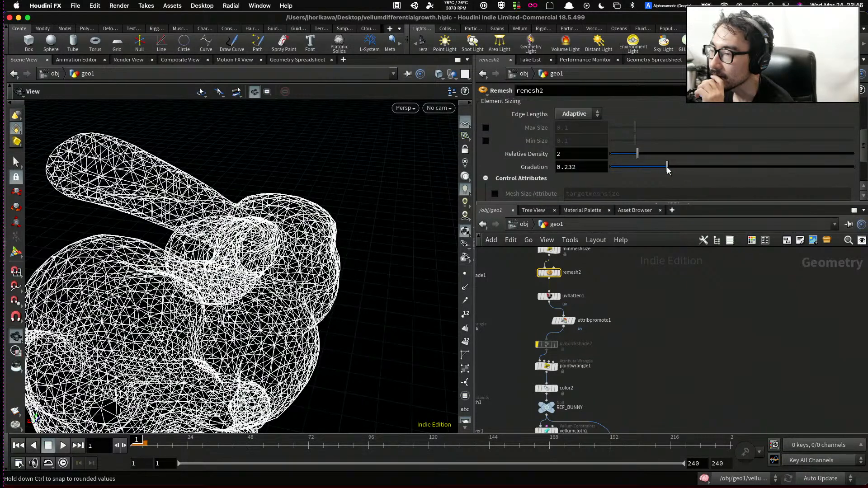
Check the restlength and restlength2 columns of primitivewrangle1 in the geometry spreadsheet
scroll(634, 268, down, 3)
scroll(593, 354, up, 3)
click(592, 354)
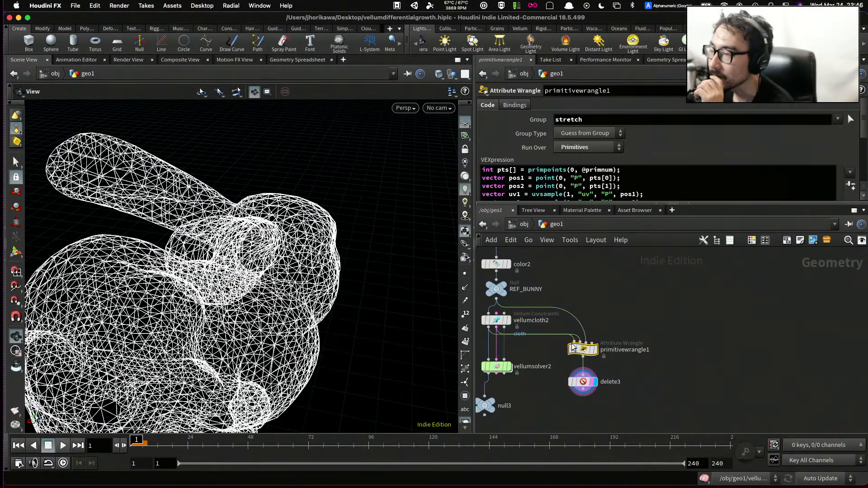
click(665, 61)
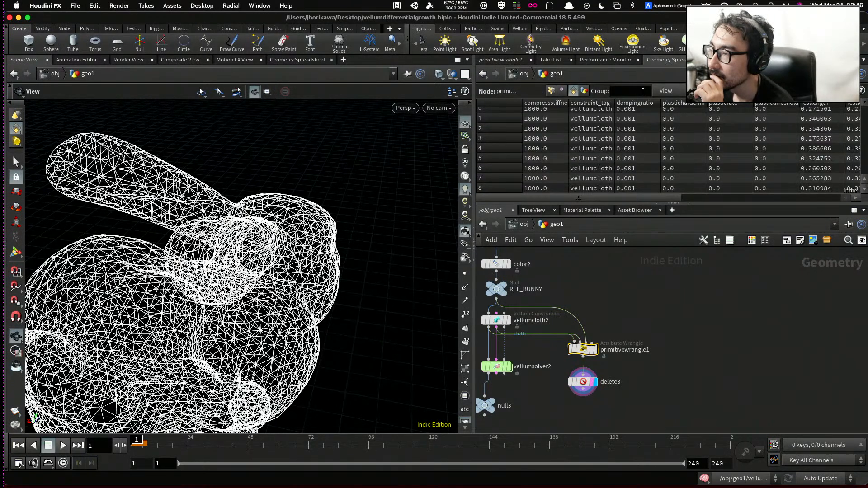
drag(666, 202, 734, 202)
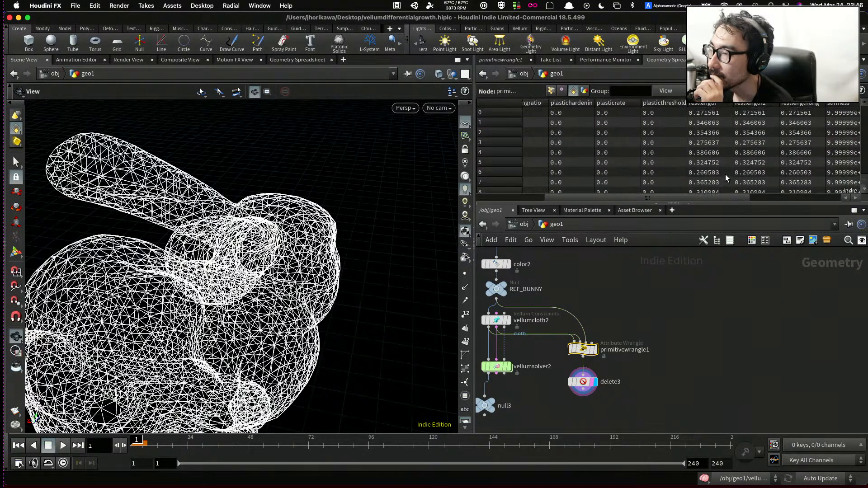
Sort delete3's primitives by restlength2 in descending order and compare the values with restlength down the list
click(578, 371)
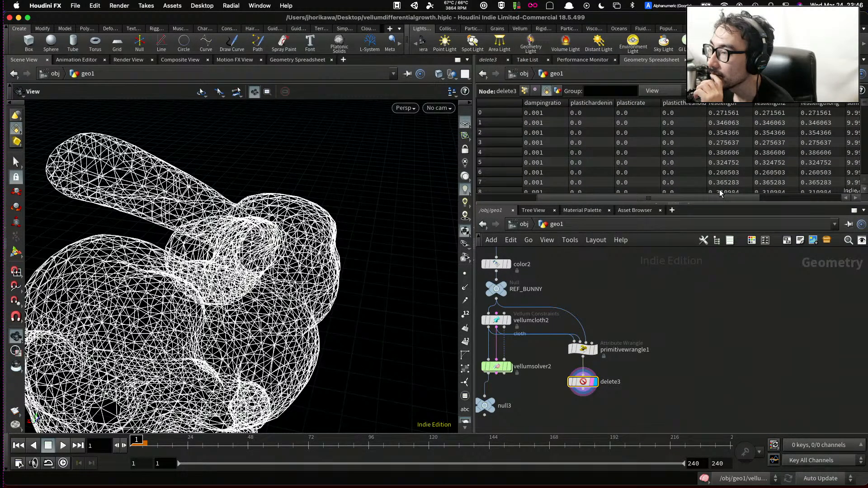
scroll(753, 195, right, 2)
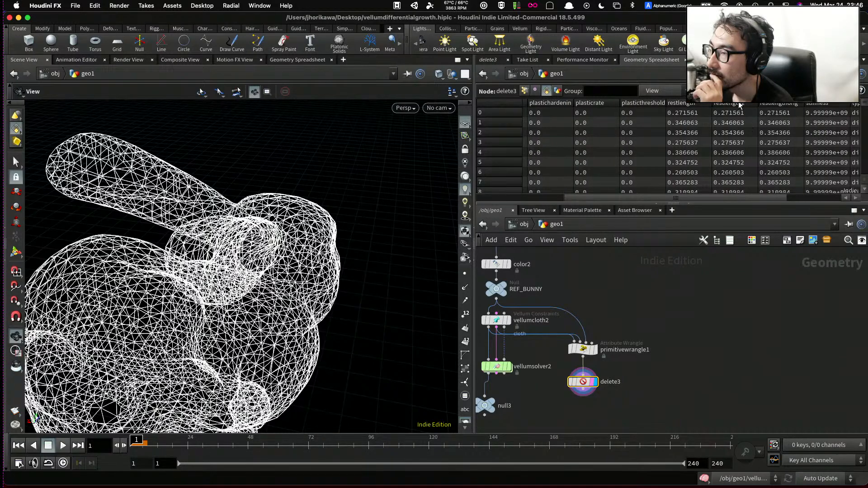
click(690, 105)
click(728, 104)
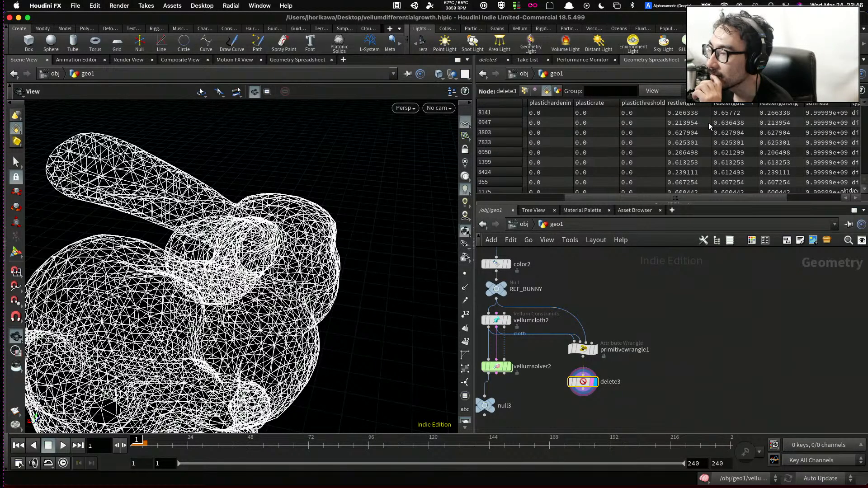
scroll(726, 143, down, 3)
scroll(725, 143, down, 15)
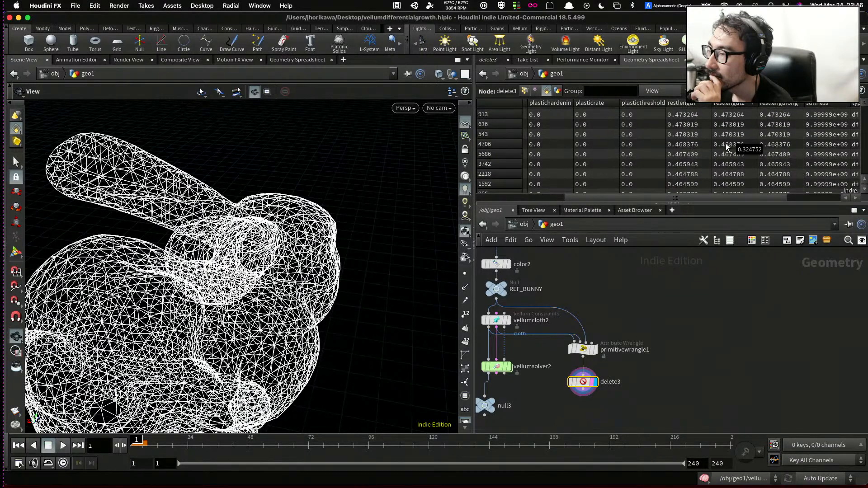
scroll(720, 156, down, 15)
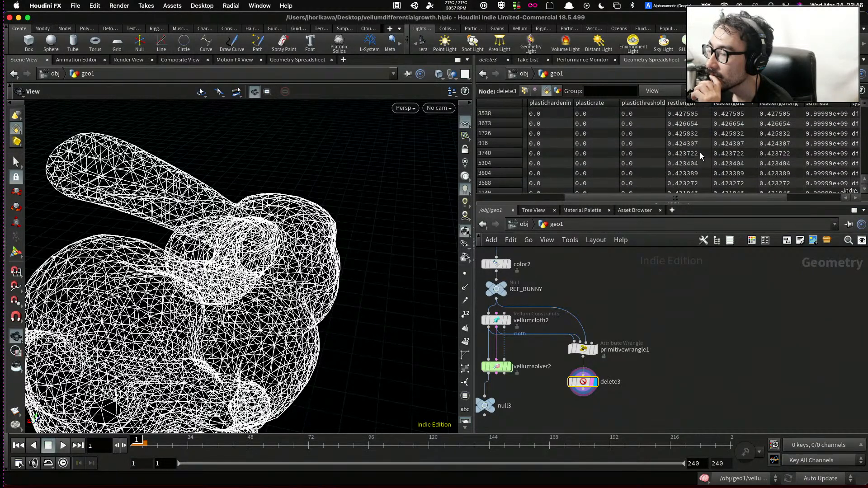
scroll(700, 154, down, 15)
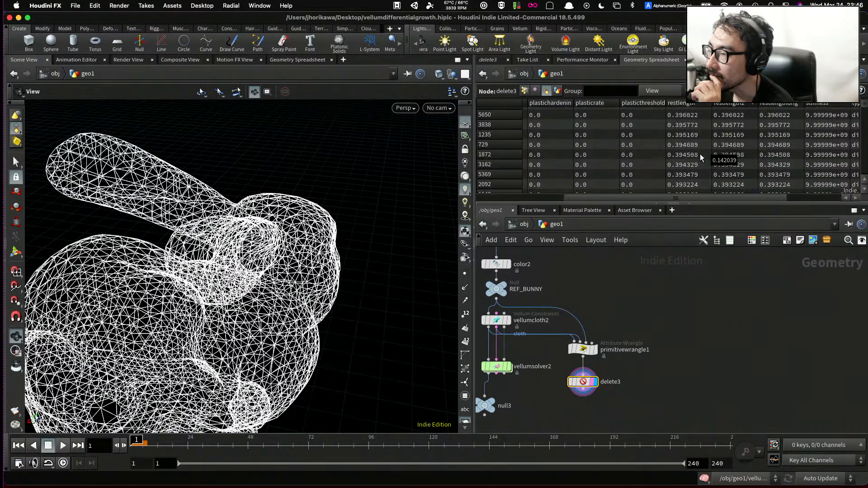
Display null3 below vellumsolver2, frame the whole bunny and play the growth simulation from frame 1
scroll(600, 356, up, 5)
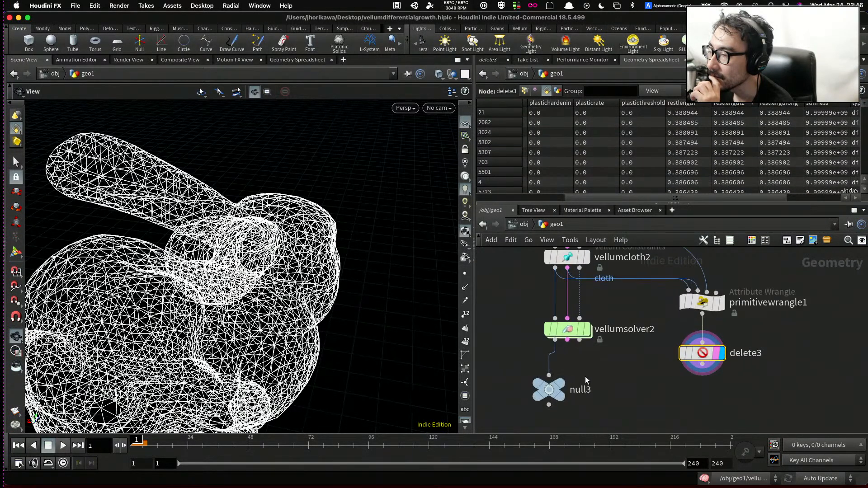
click(559, 399)
click(556, 396)
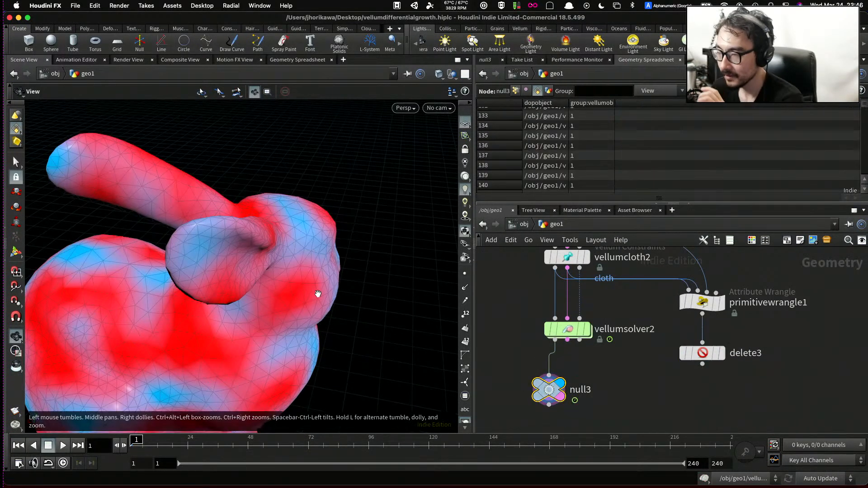
drag(273, 277, 99, 248)
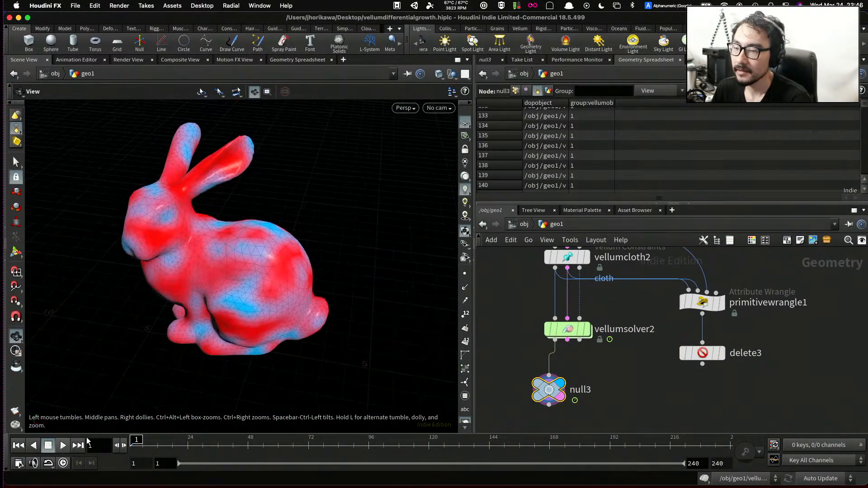
click(62, 445)
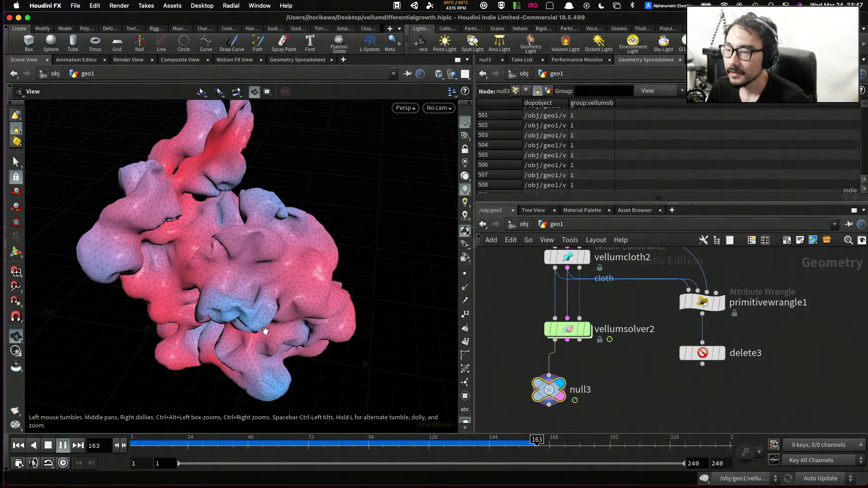
Examine the growing bunny from several angles and distances while the simulation plays, including the ears and body folds
scroll(178, 312, down, 5)
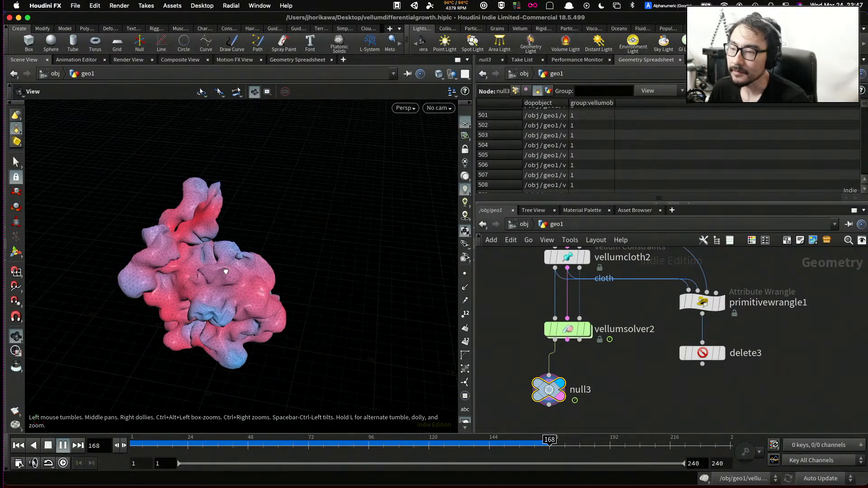
scroll(183, 274, up, 5)
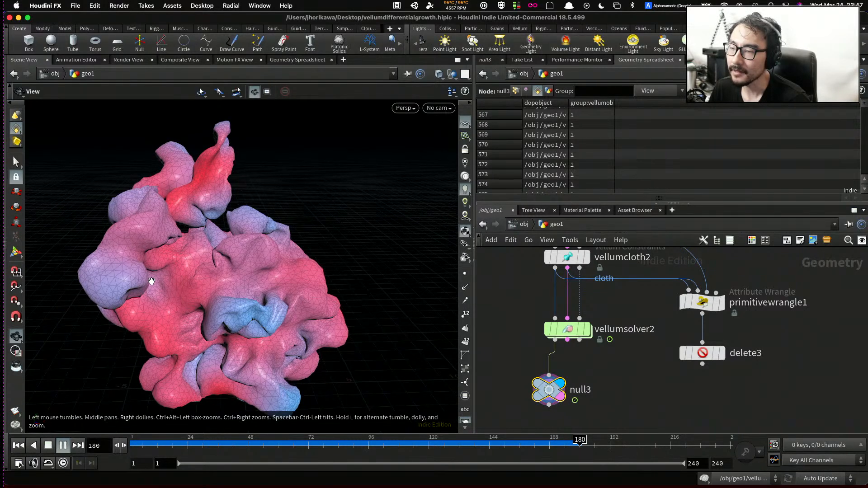
scroll(152, 280, up, 3)
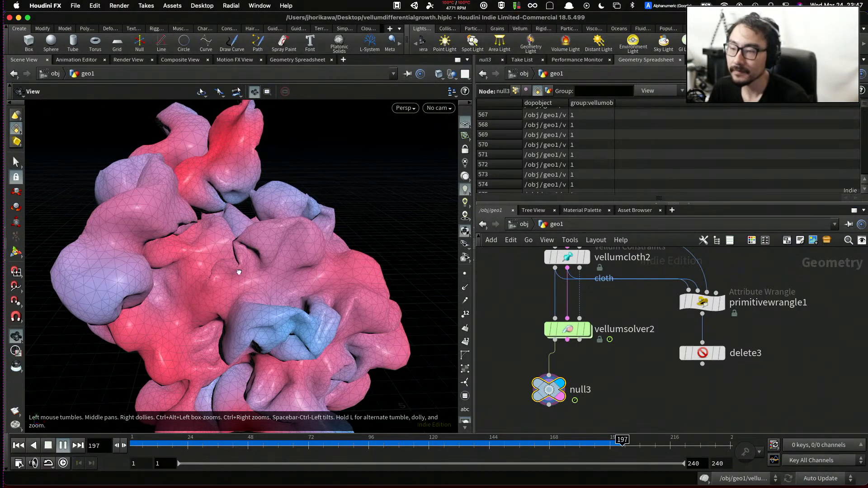
drag(311, 271, 342, 258)
scroll(266, 282, down, 5)
scroll(346, 257, up, 5)
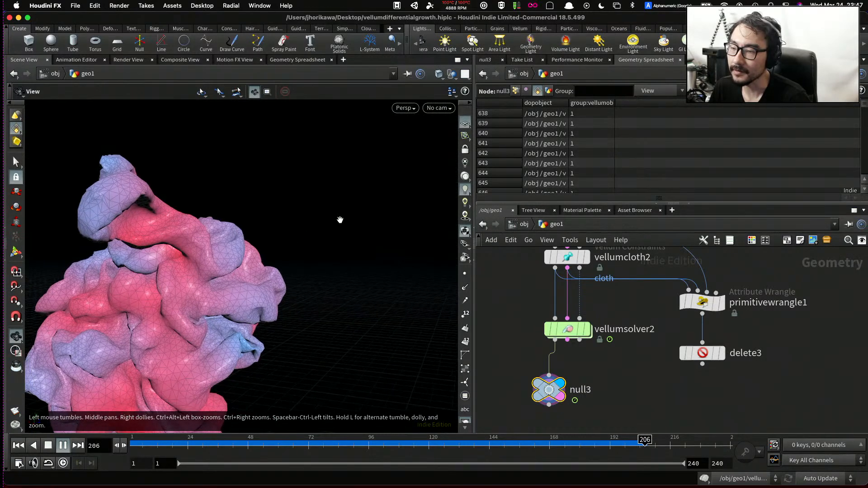
drag(343, 219, 226, 270)
drag(307, 266, 371, 266)
drag(185, 267, 263, 271)
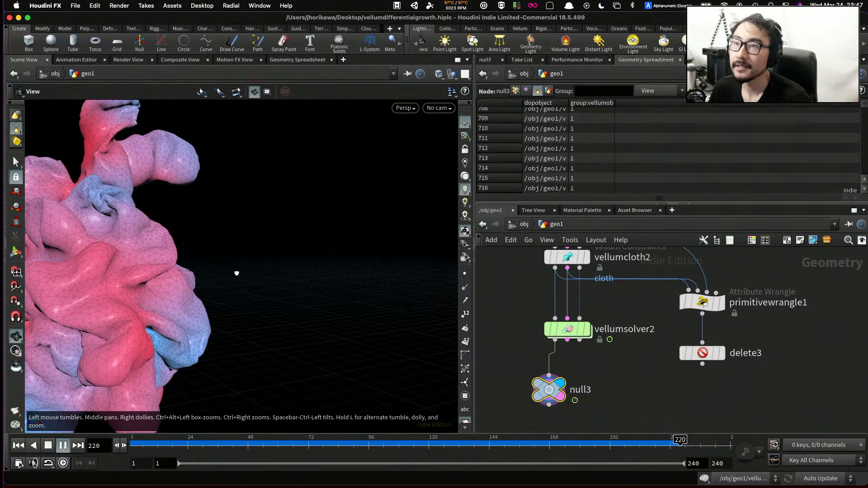
middle_drag(244, 272, 329, 248)
scroll(329, 248, down, 6)
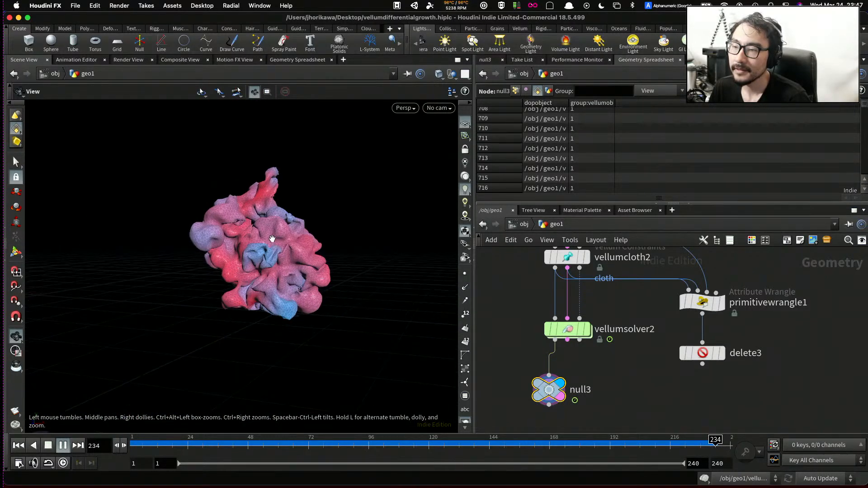
scroll(283, 267, up, 5)
drag(280, 279, 279, 309)
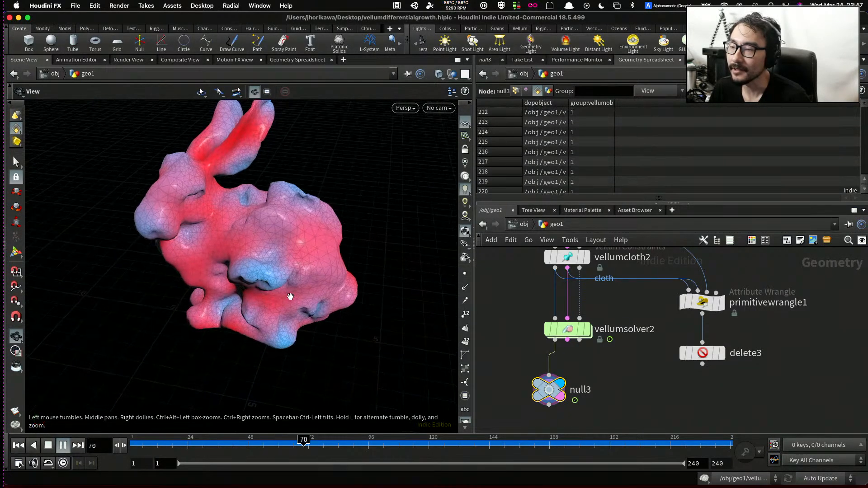
Stop playback, go to frame 238 and examine the grown bunny's folds and ears from several angles
click(64, 446)
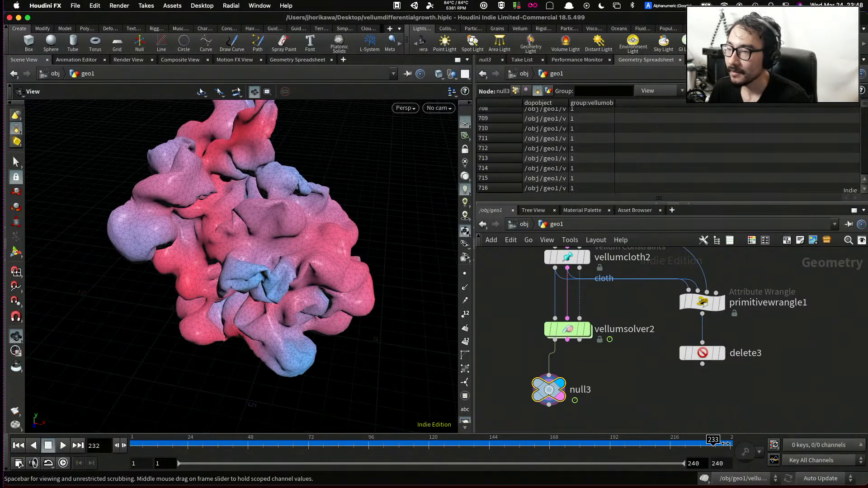
mouse_move(602, 443)
mouse_down()
mouse_move(253, 456)
mouse_move(725, 457)
mouse_up()
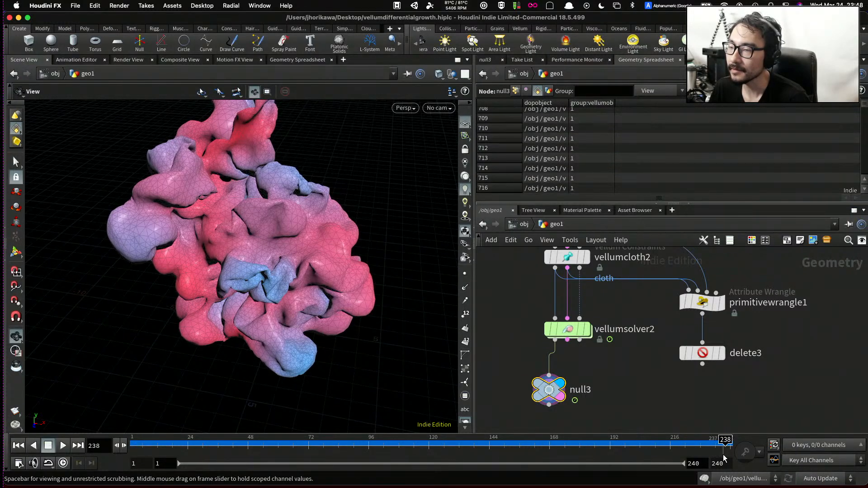
drag(120, 229, 218, 239)
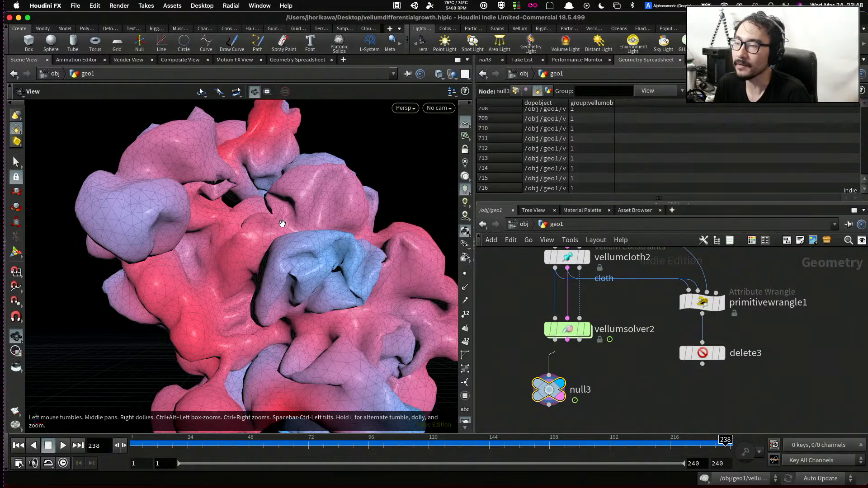
mouse_move(283, 223)
mouse_down()
mouse_move(278, 206)
mouse_move(272, 215)
mouse_up()
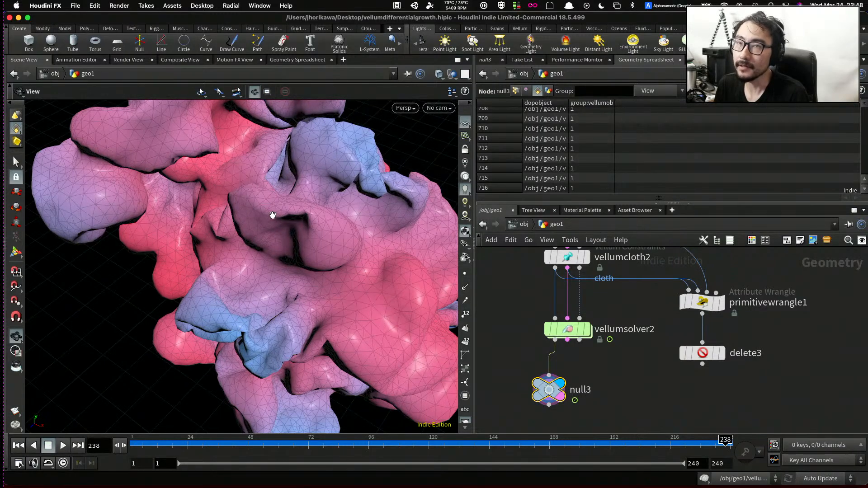
drag(273, 208, 283, 293)
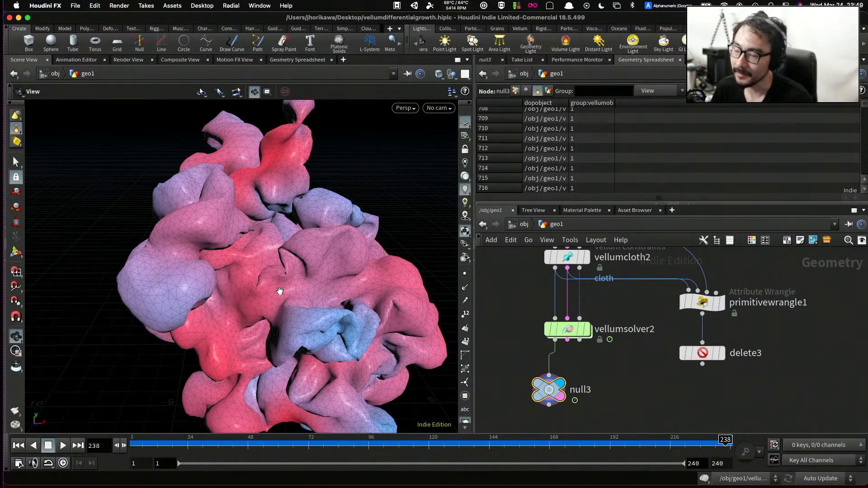
scroll(280, 290, down, 3)
drag(280, 291, 299, 279)
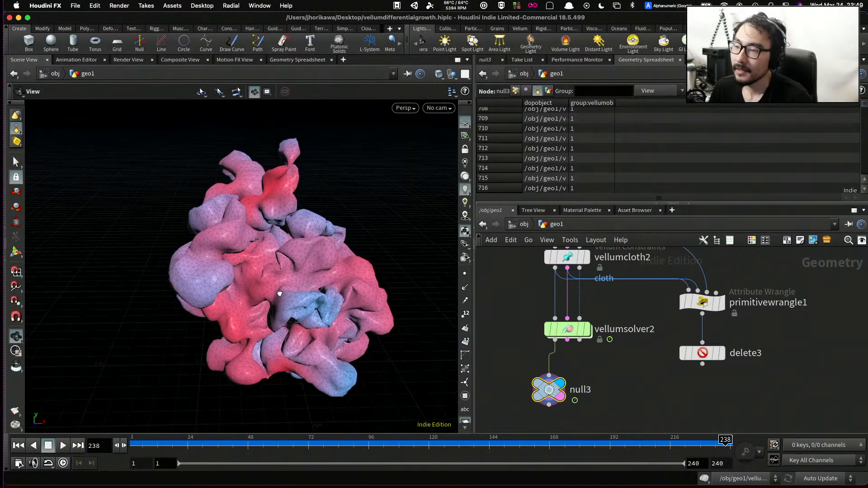
scroll(300, 279, up, 1)
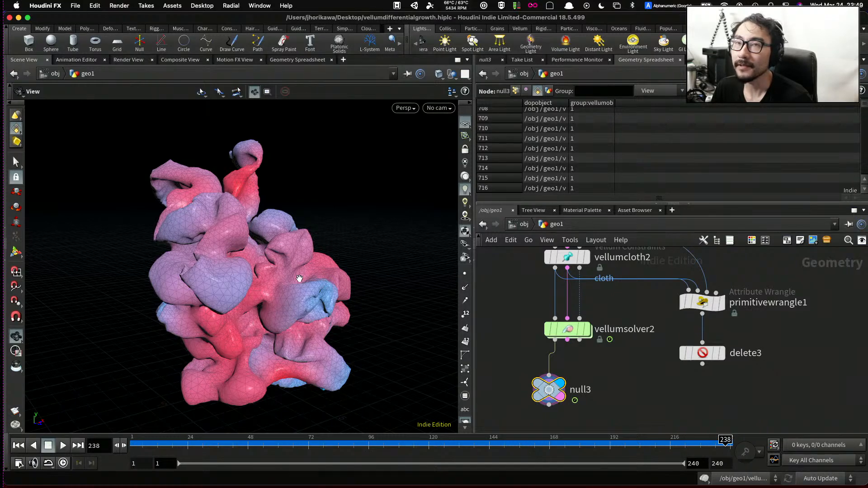
scroll(299, 279, up, 5)
Scrub the growth to frame 240 and back to frame 170, and bring both solver branches into view in the network
drag(640, 445, 731, 443)
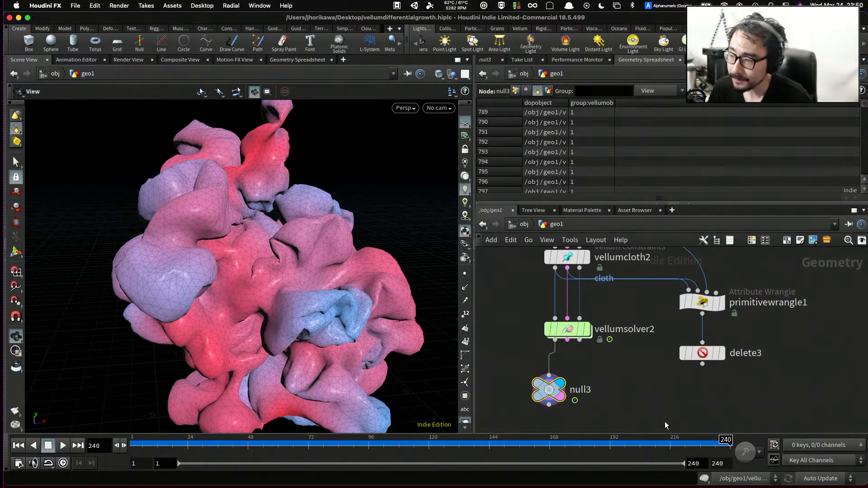
drag(407, 444, 554, 466)
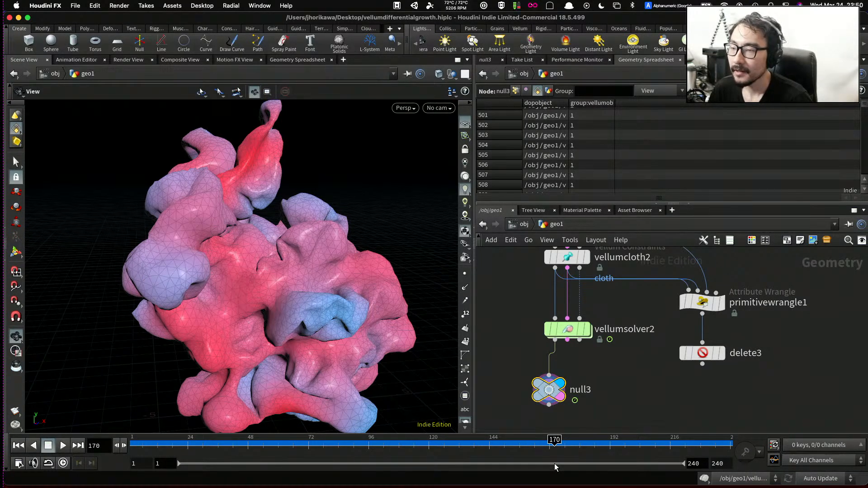
scroll(642, 350, down, 5)
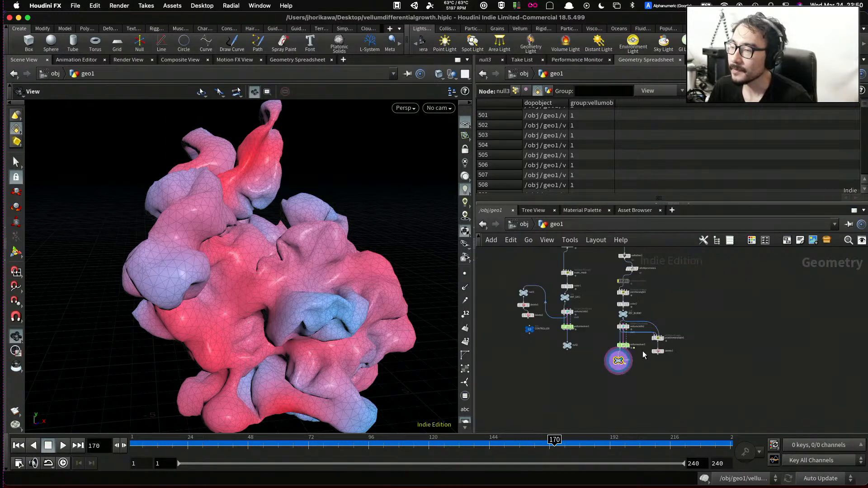
scroll(598, 335, up, 2)
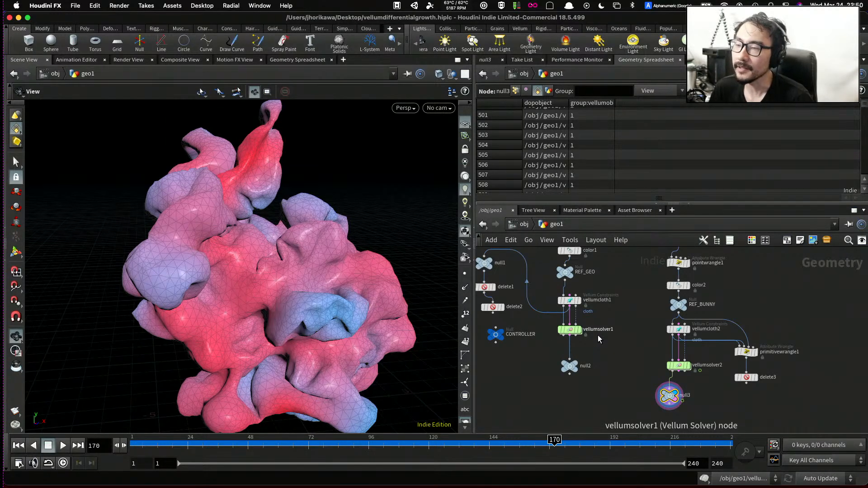